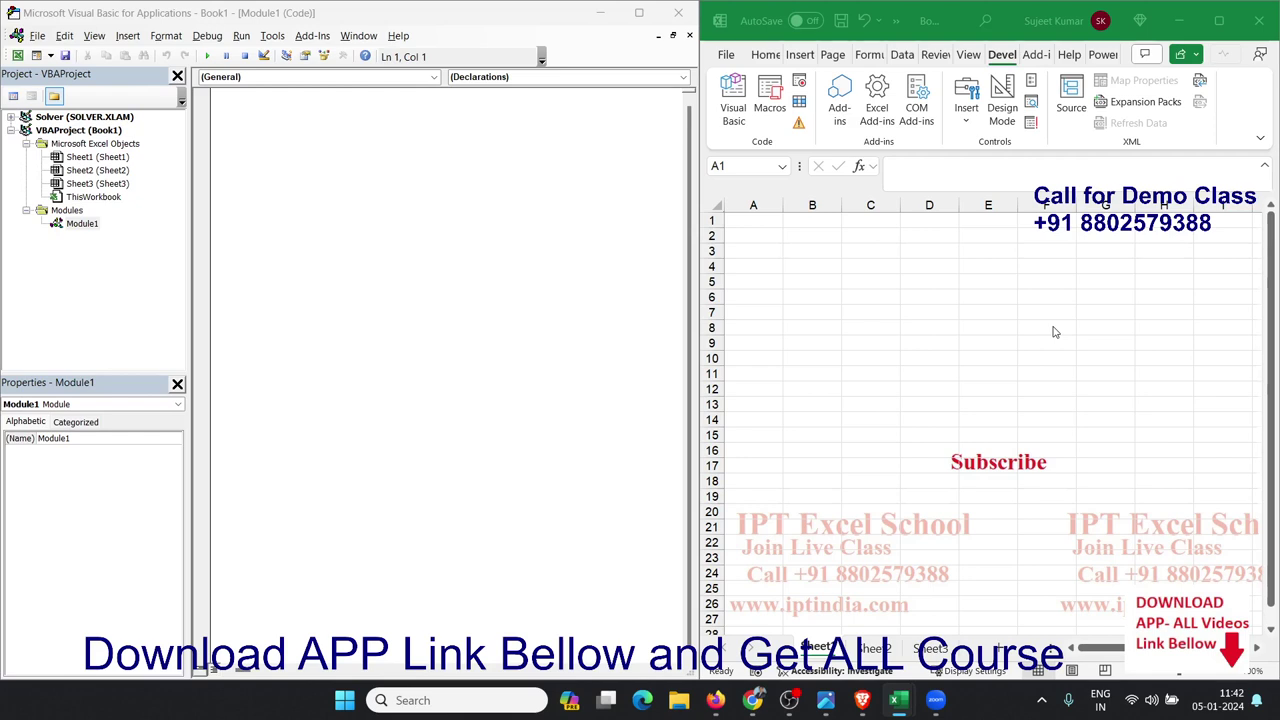
Start Module1's code with the procedure header Sub addsheet() and its End Sub.
left_click(355, 118)
key("Return")
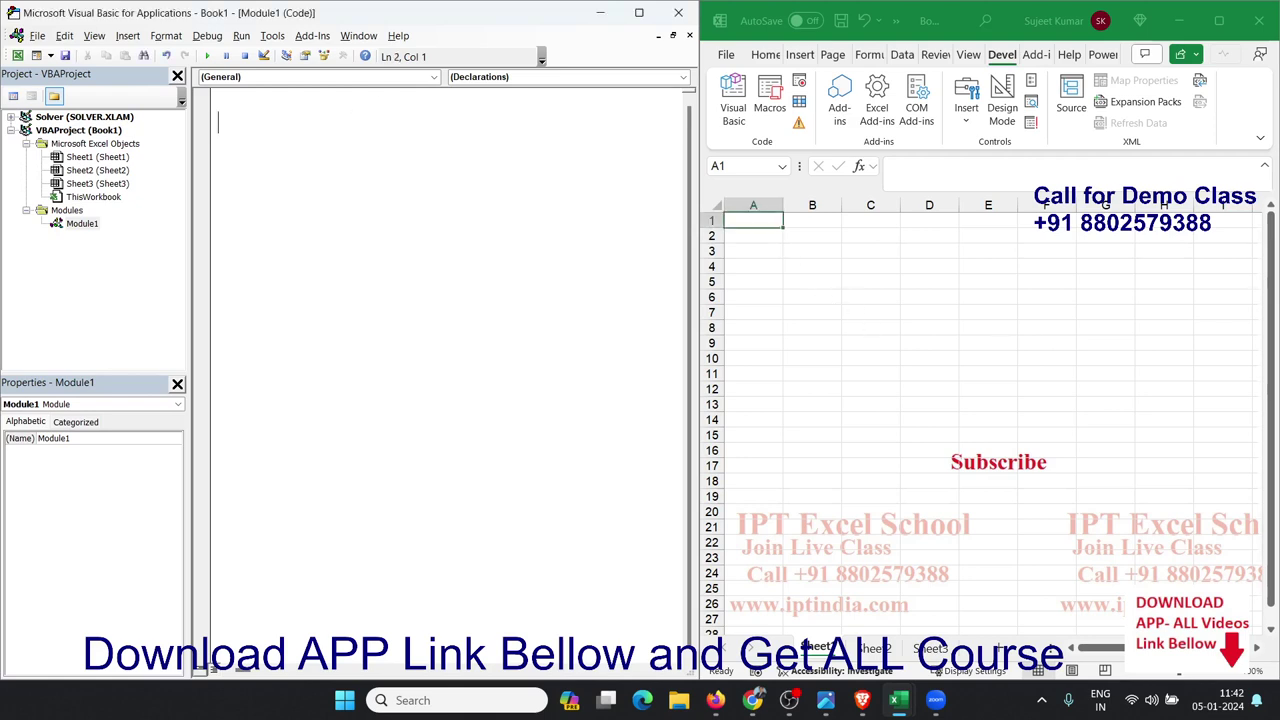
type("sub ")
type("add")
type("sheet()")
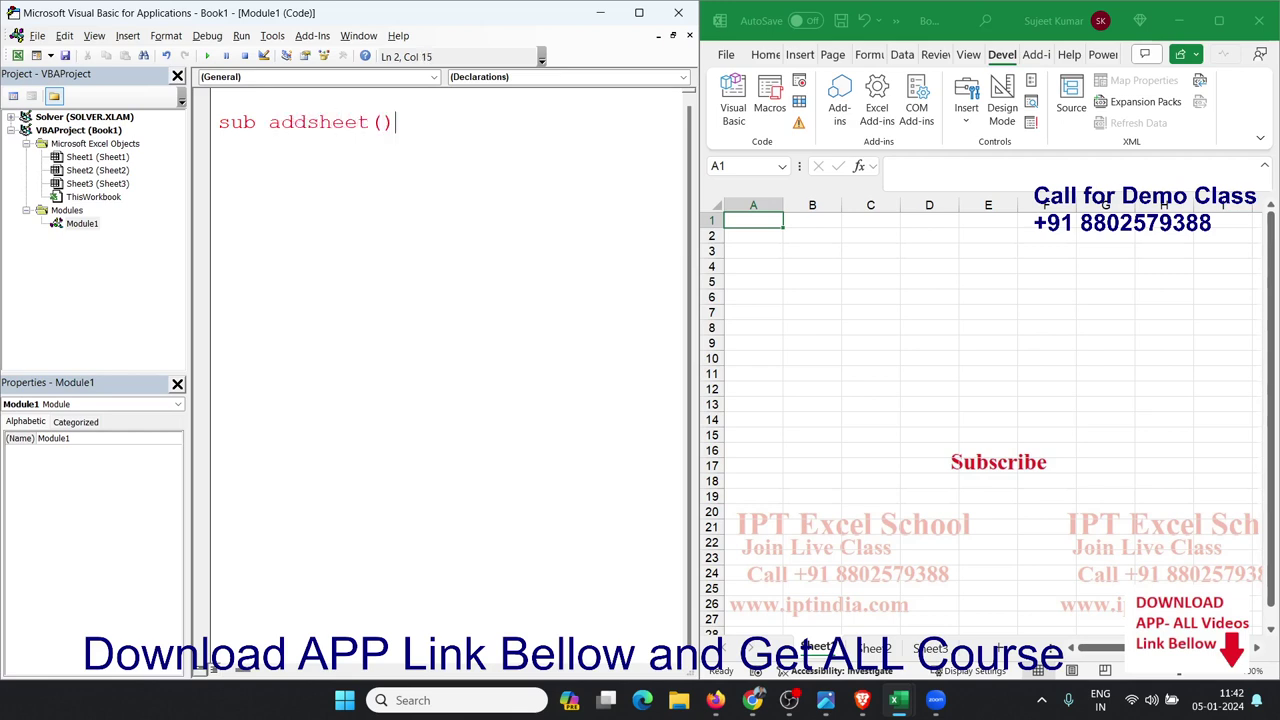
key("Return")
key("Return")
key("Return")
key("Return")
key("Return")
key("Up")
key("Up")
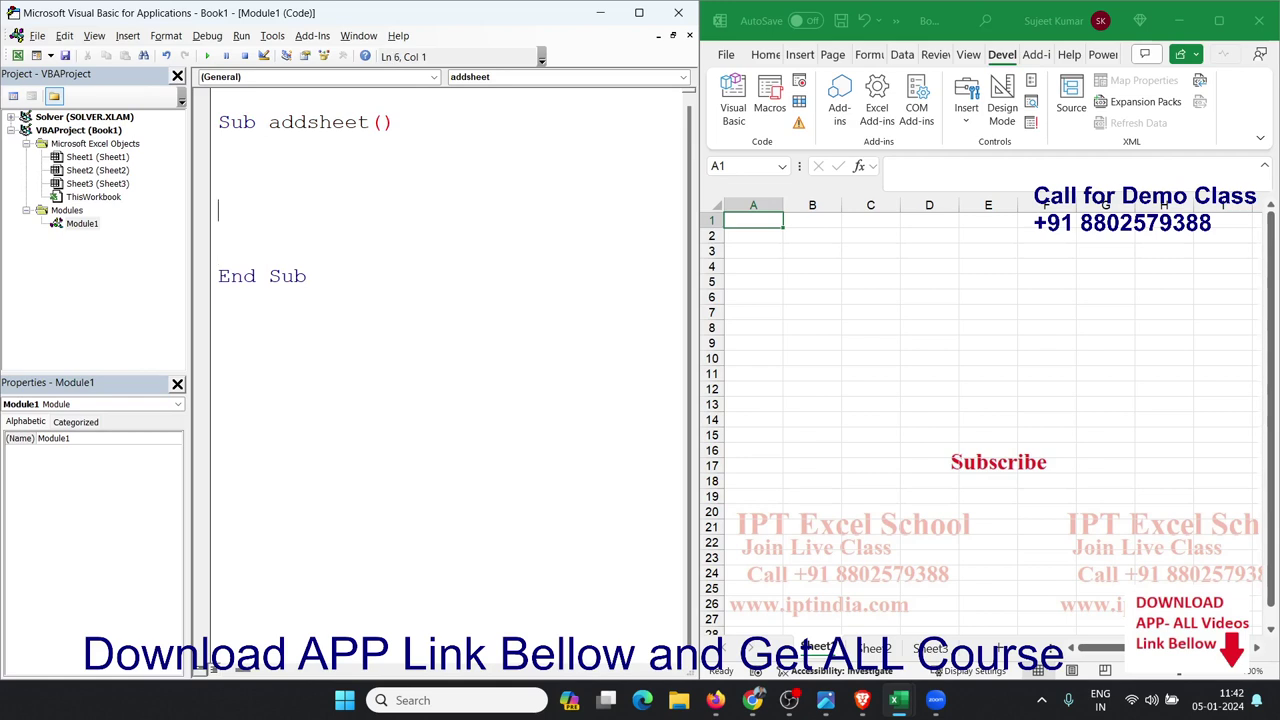
key("Return")
key("Return")
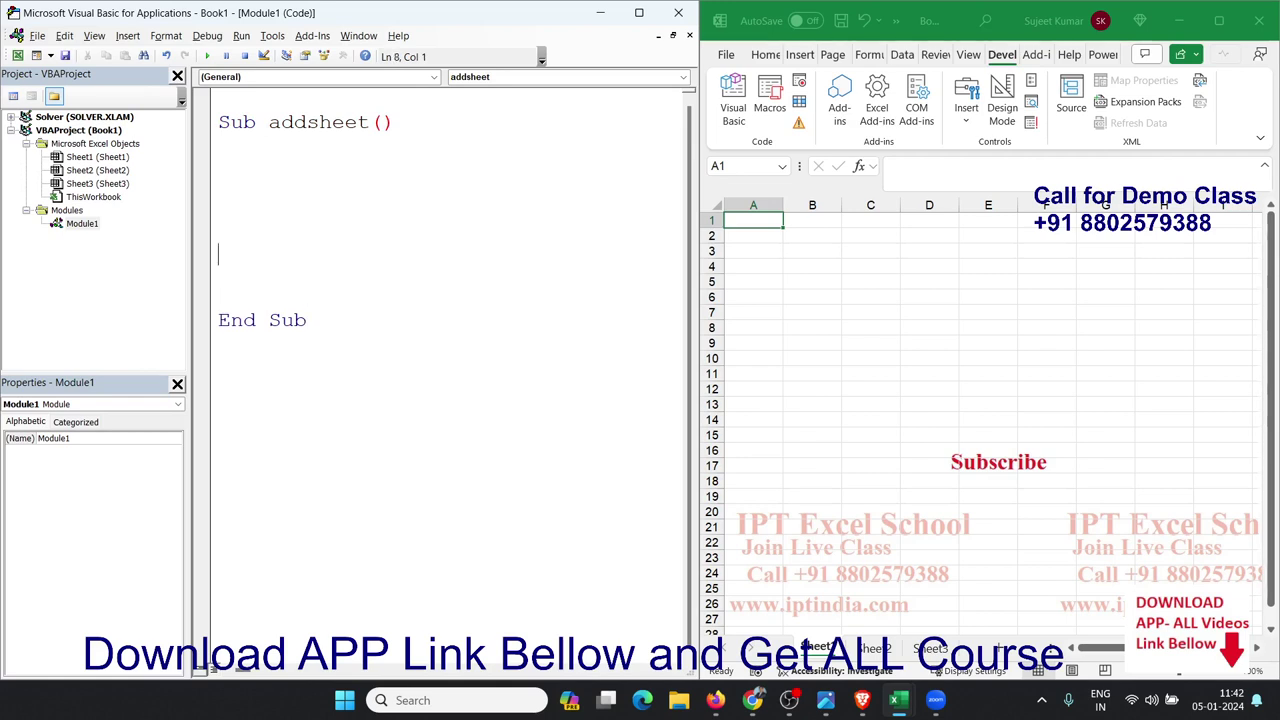
Declare sc As Long and assign sc = InputBox("Enter Number for Adding Sheet").
key("Up")
key("Up")
key("Up")
key("Up")
type("d")
type("im ")
type("sc")
type(" as lon")
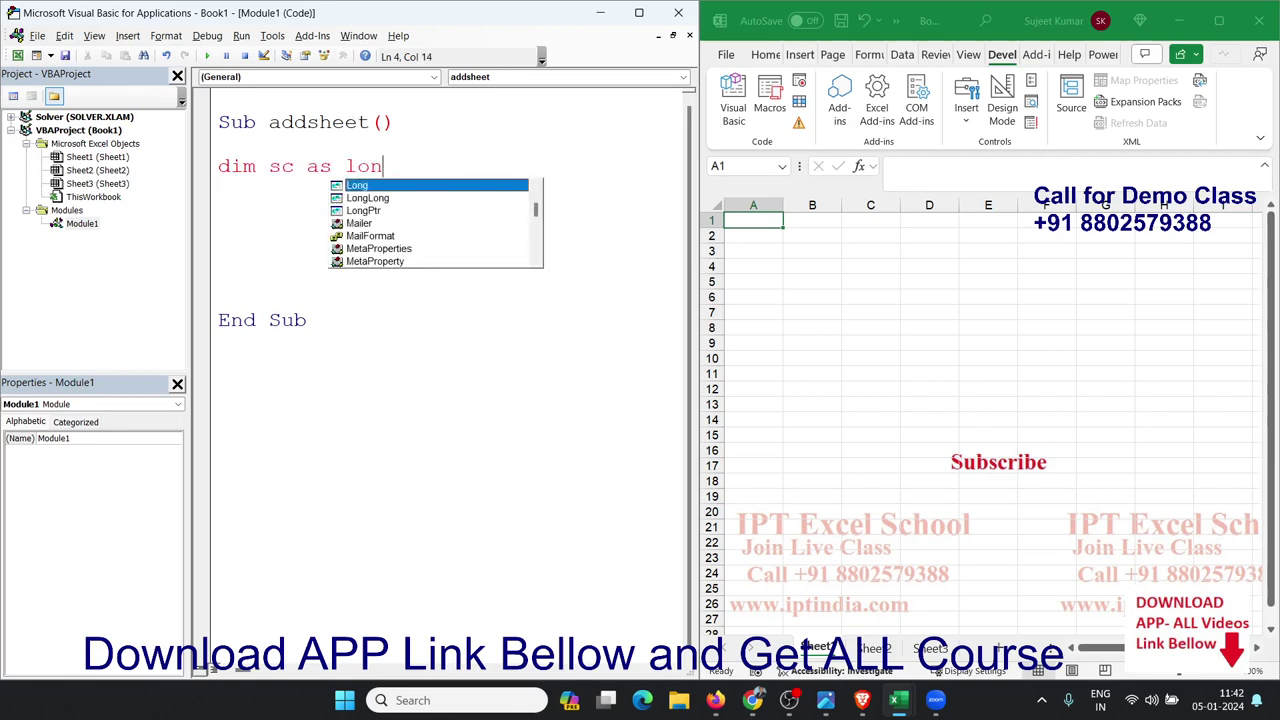
key("Tab")
key("Return")
key("Return")
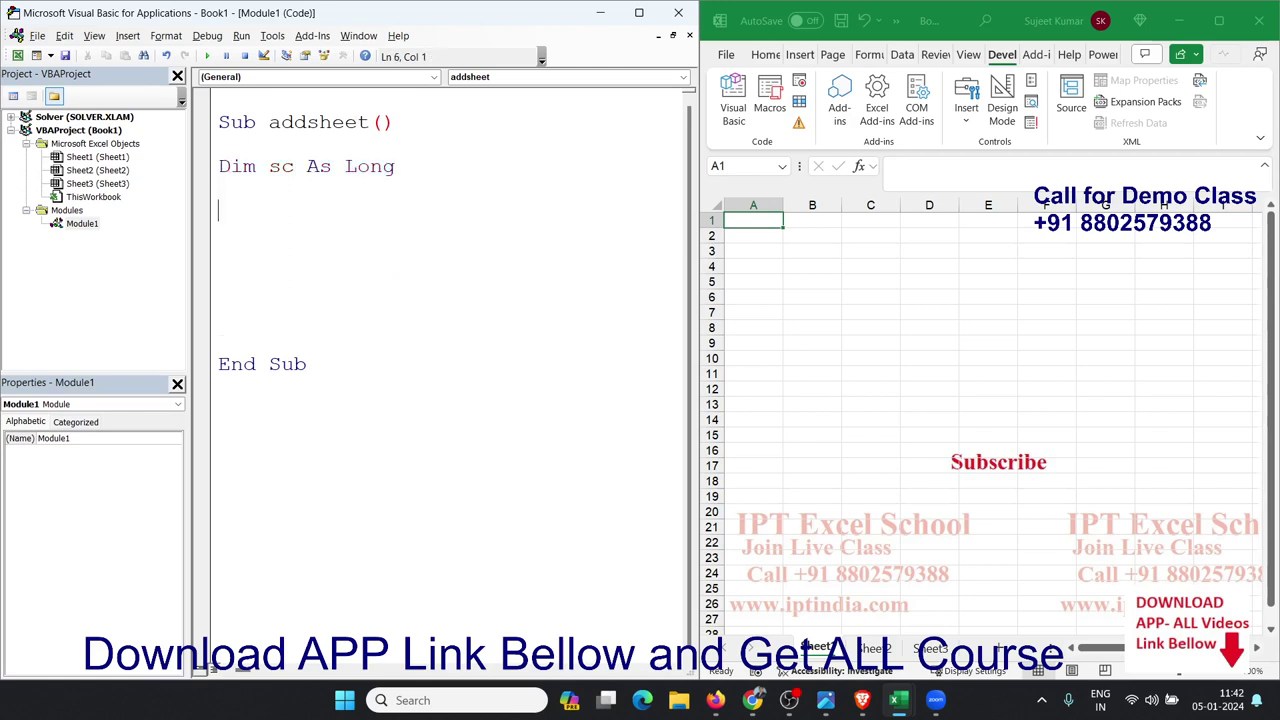
type("sc=")
type("in")
type("putbo")
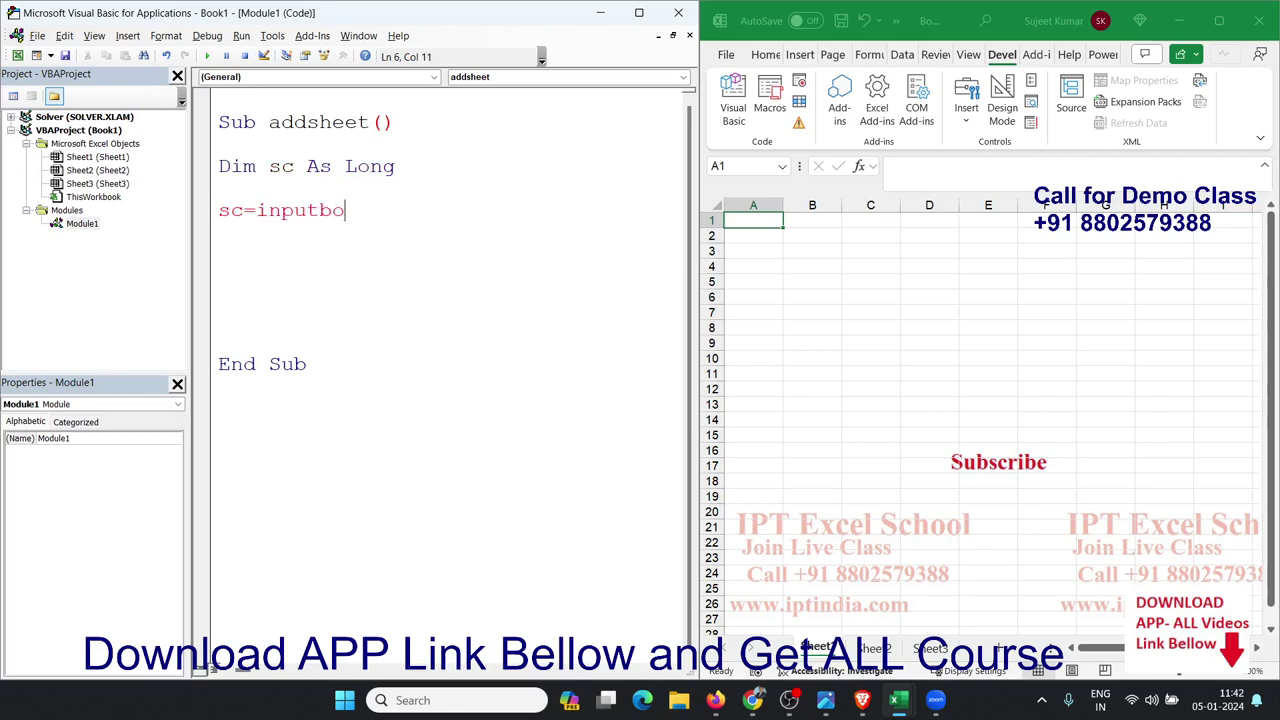
type("x(\"")
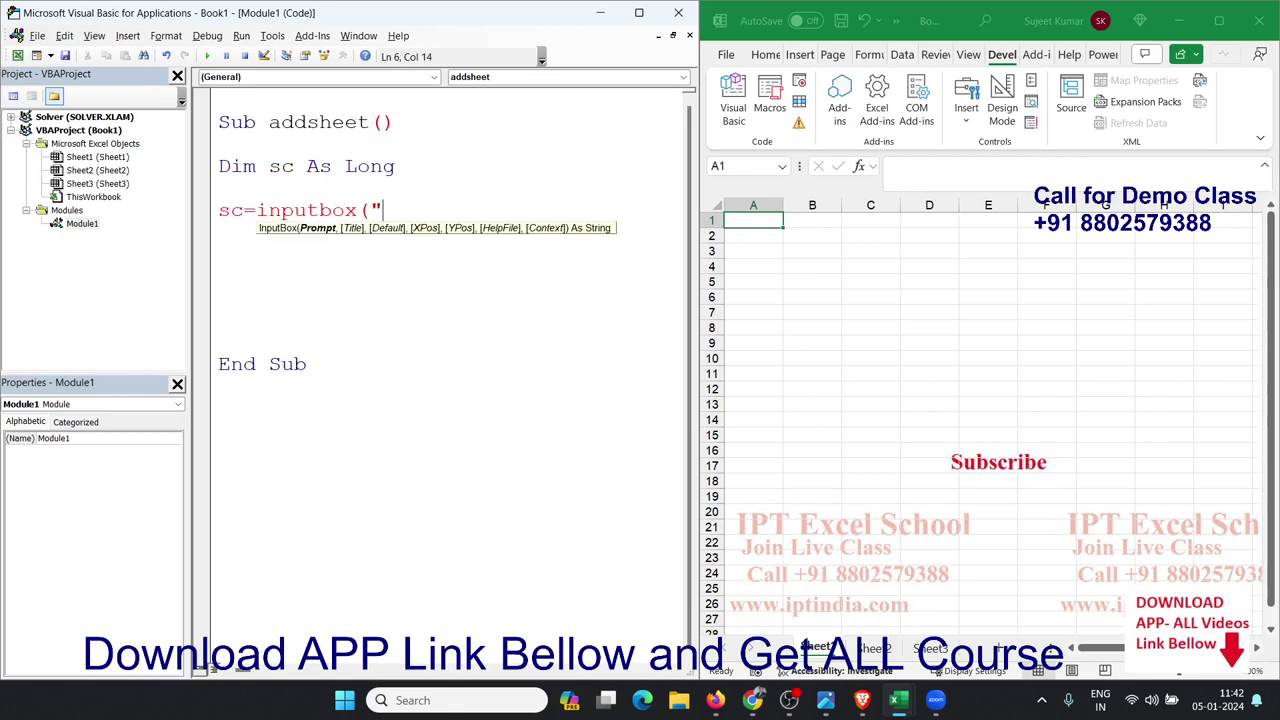
type("Enter ")
type("Number")
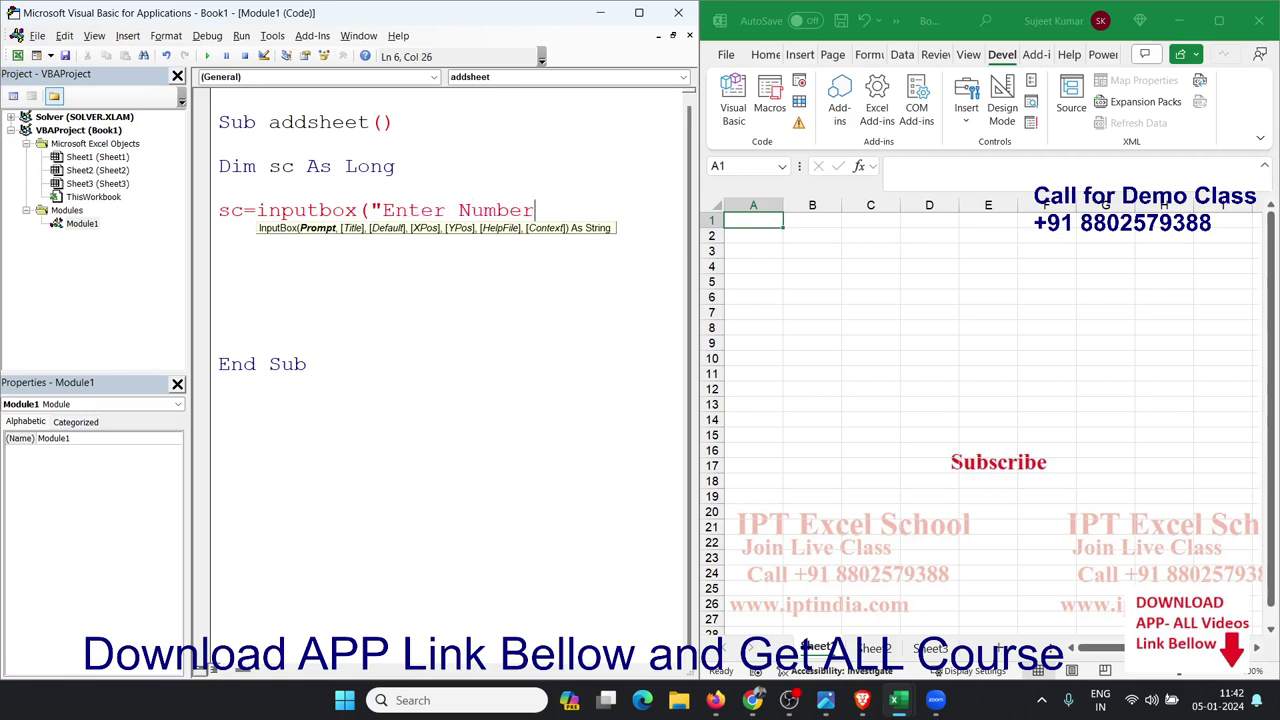
type(" for A")
type("dding ")
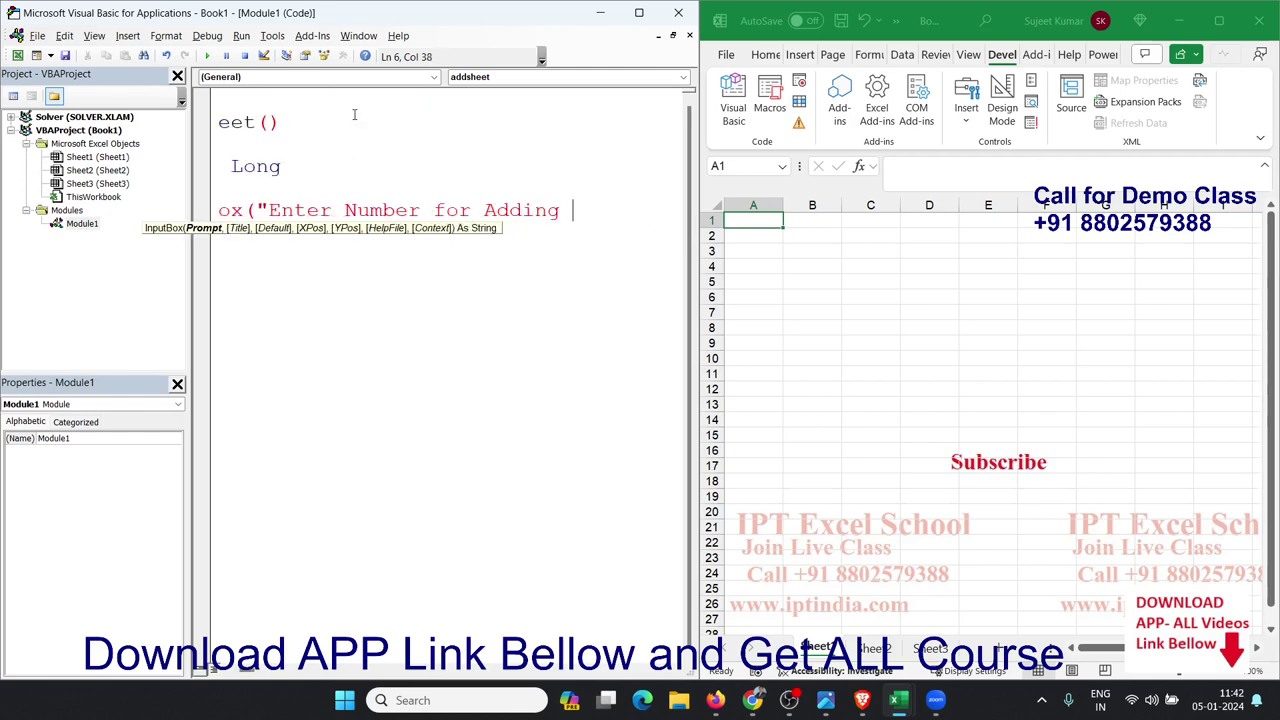
type("Sheet")
type("\")")
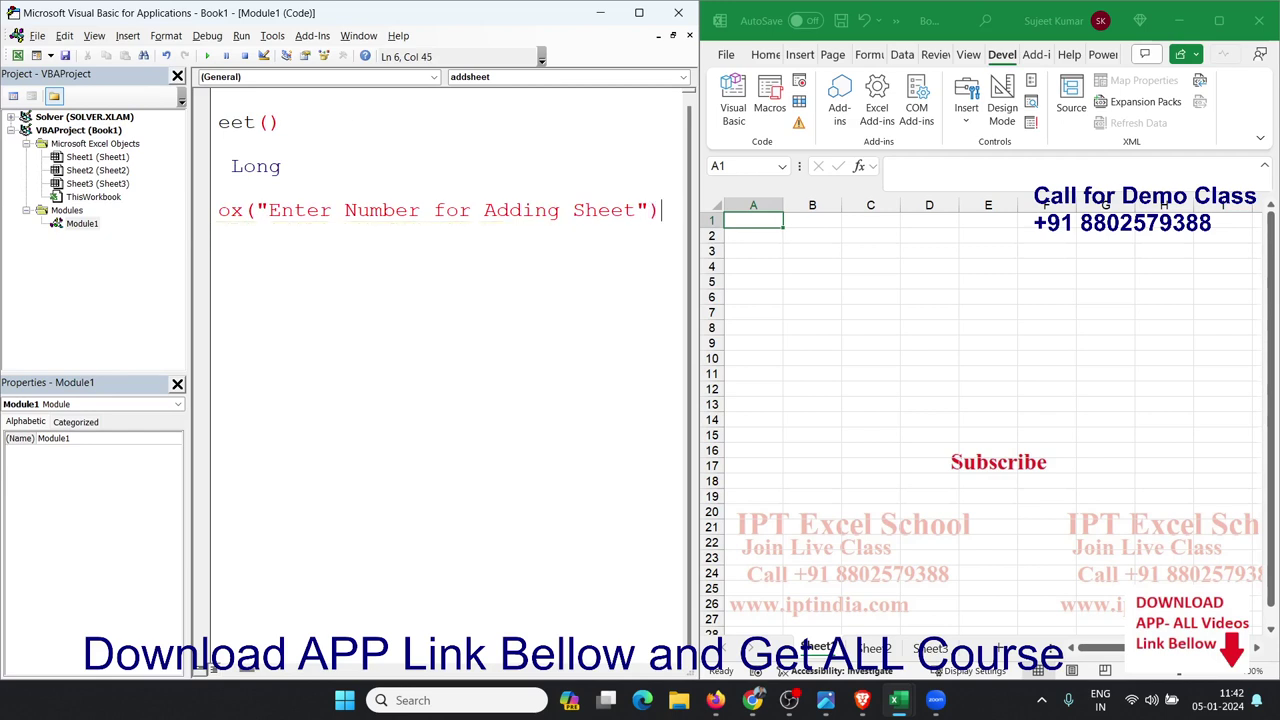
Insert two blank lines below the InputBox statement, above End Sub.
key("Return")
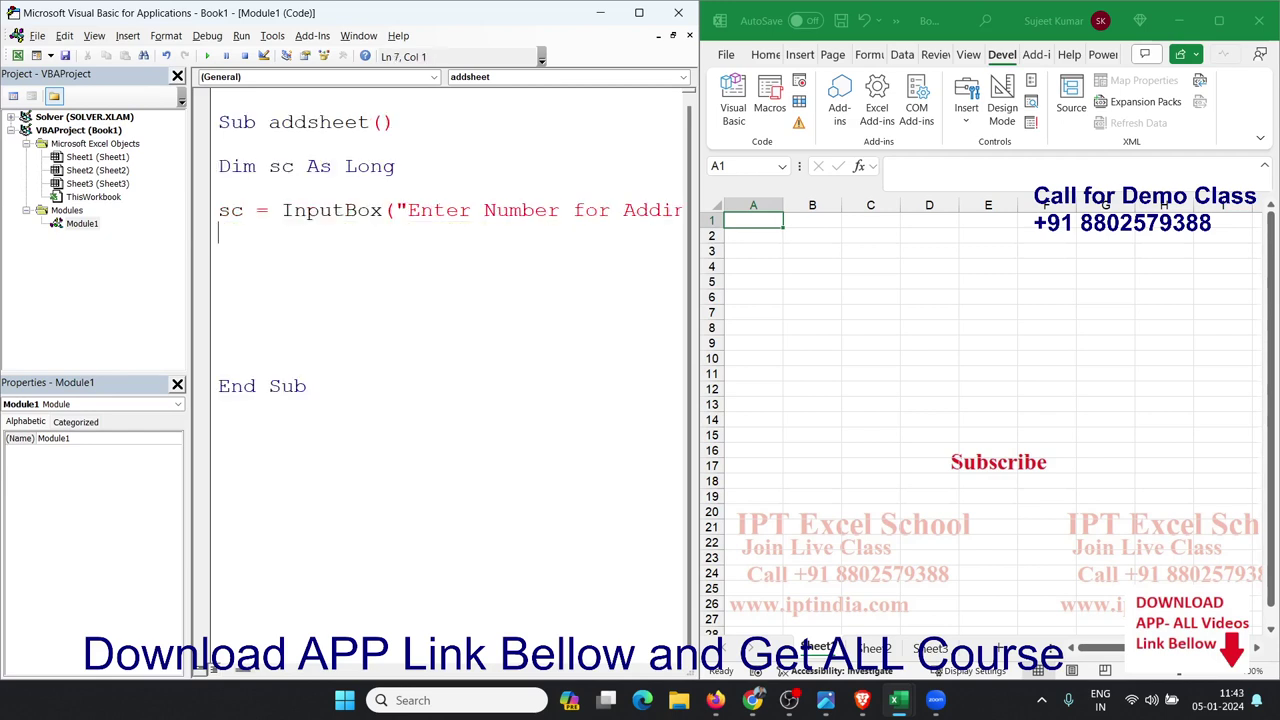
key("Return")
key("Return")
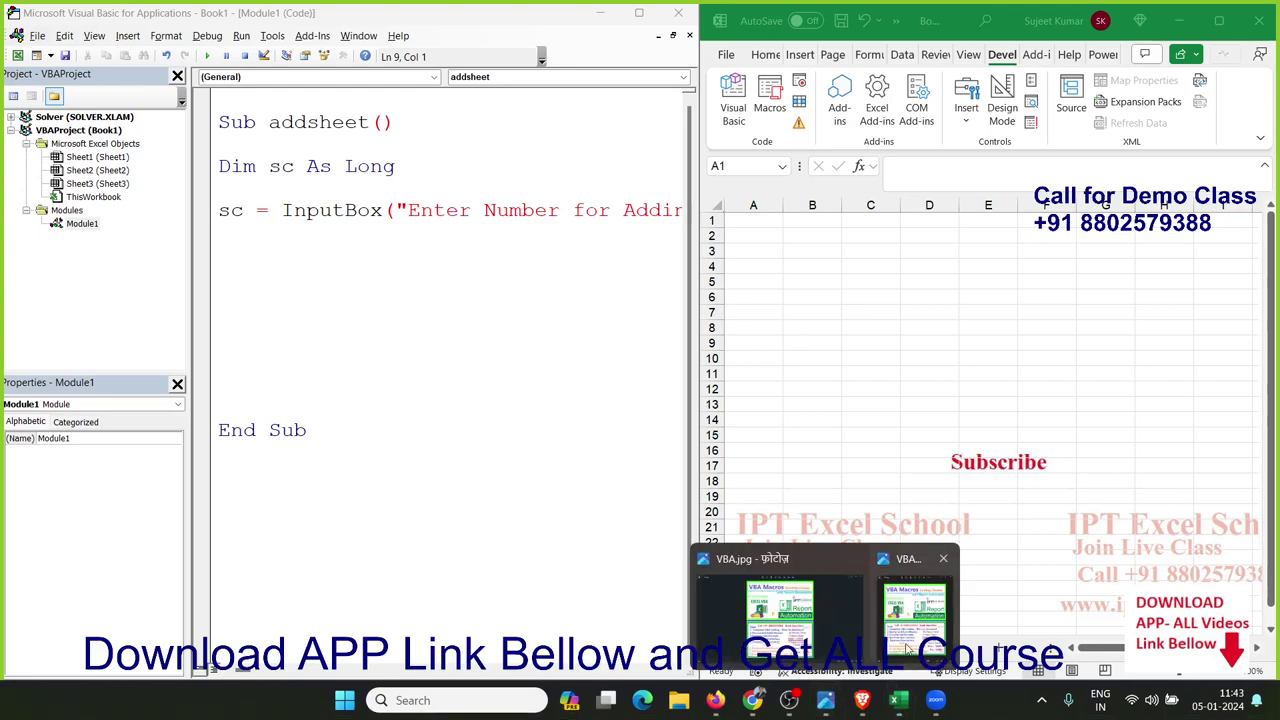
left_click(826, 700)
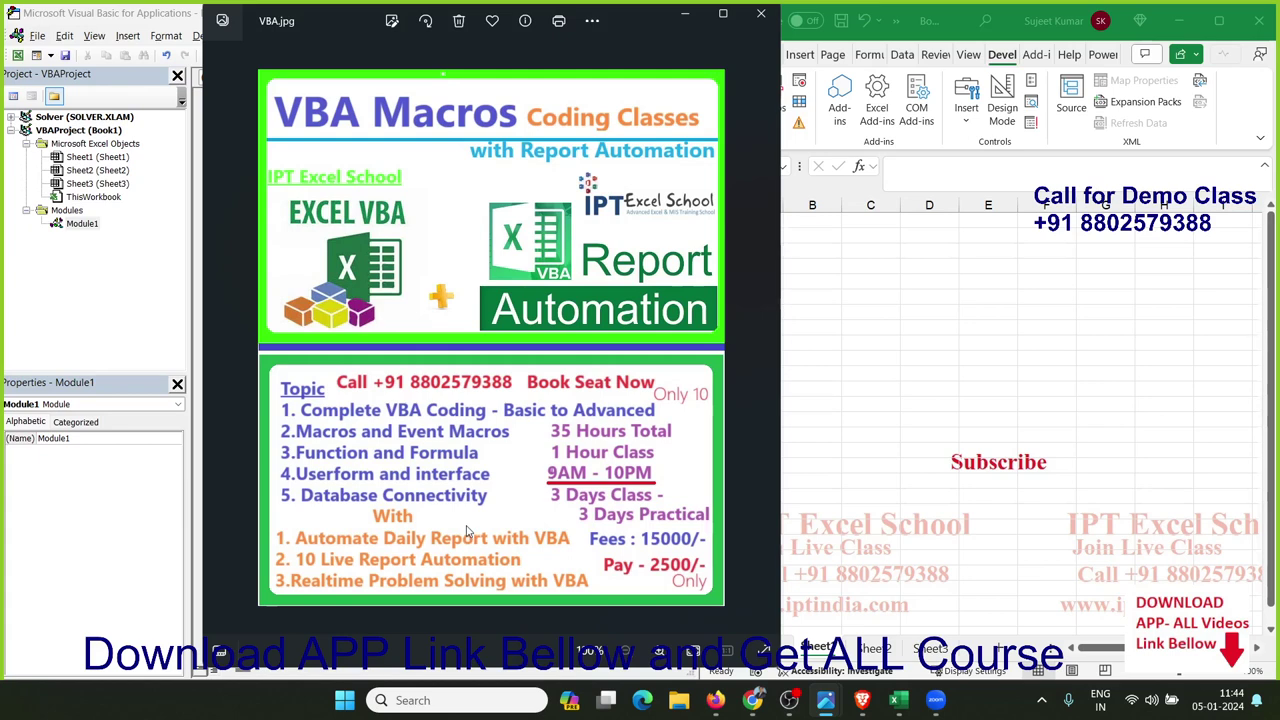
left_click(1045, 328)
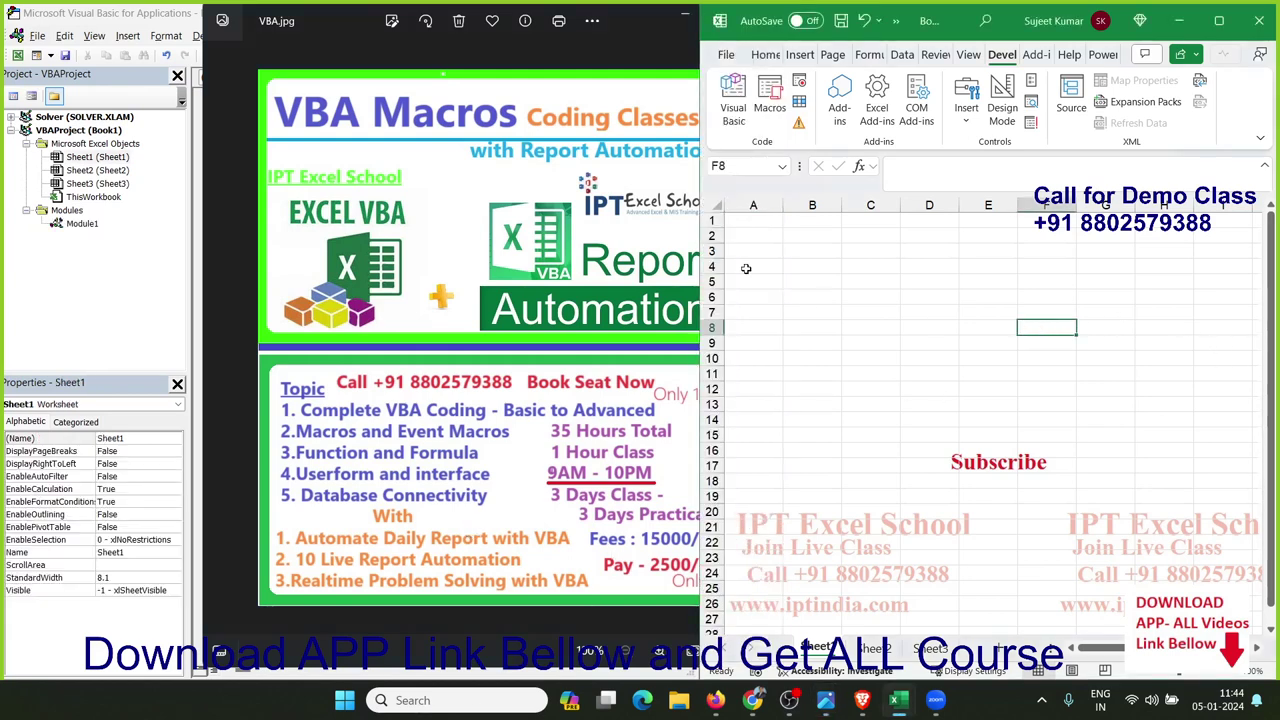
left_click(779, 240)
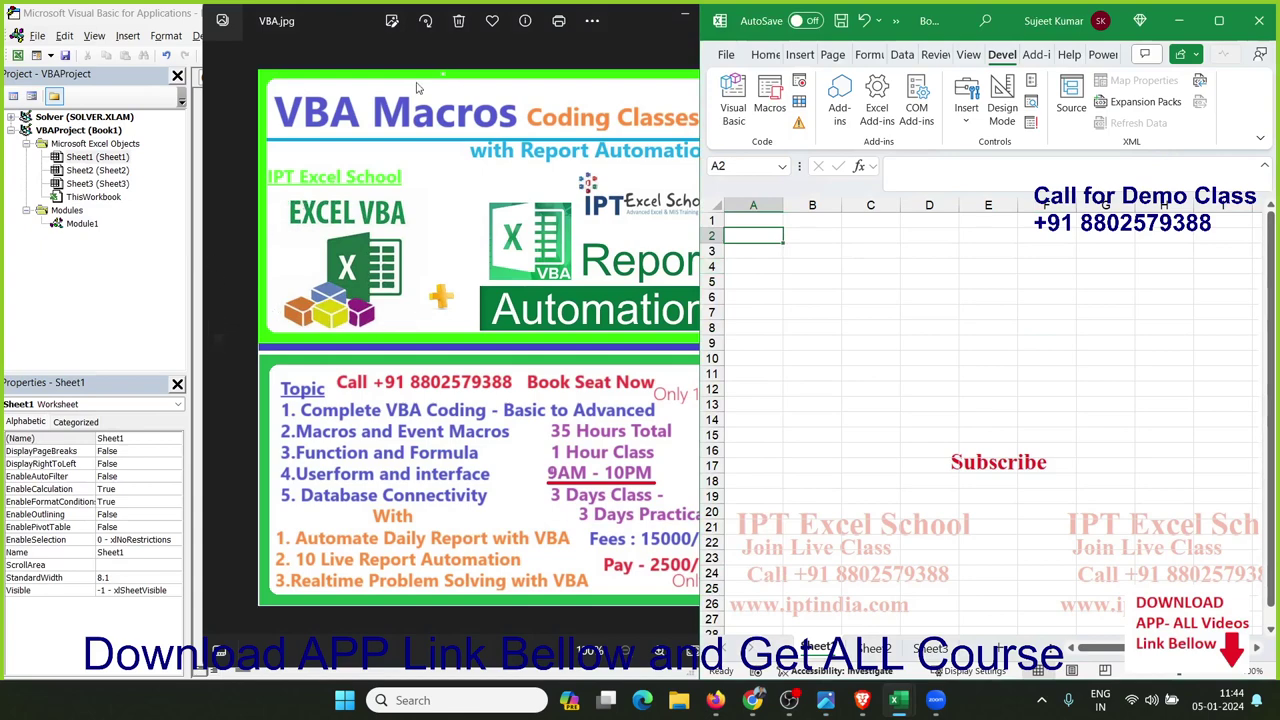
left_click(684, 18)
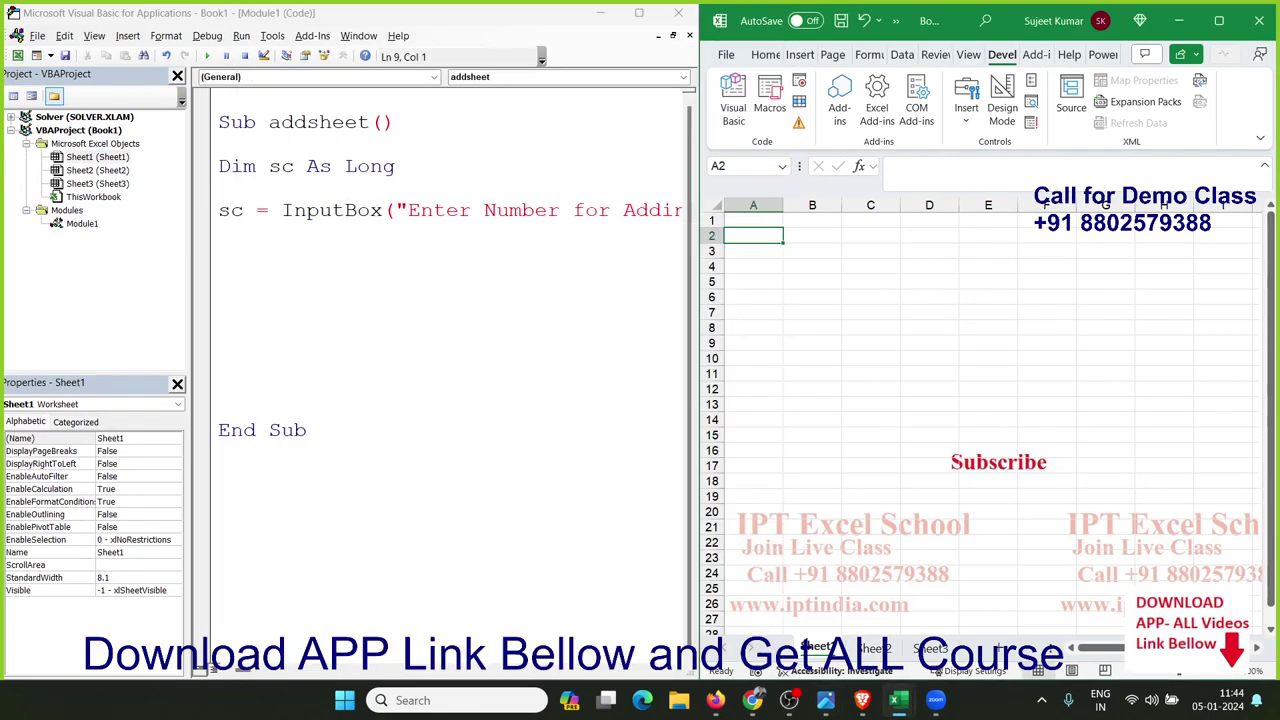
Back in the VBA editor, write Sheets.Add , , sc below the InputBox line.
key("alt+F11")
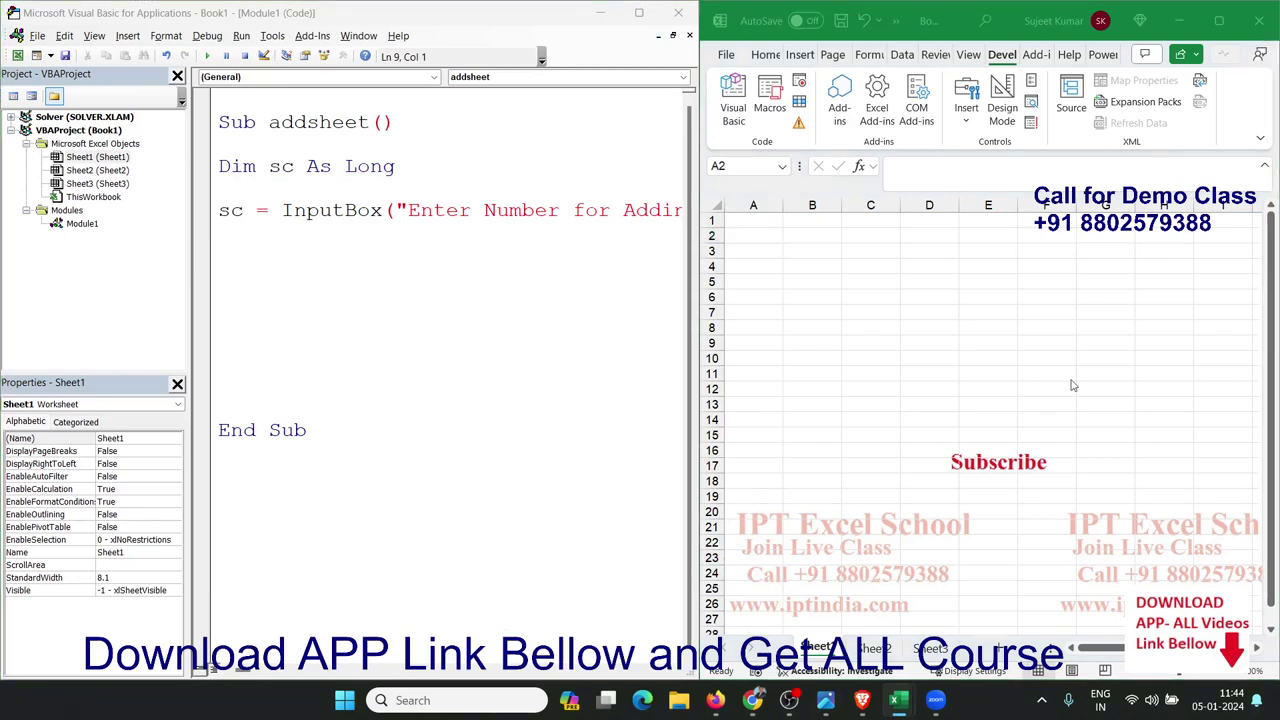
left_click(331, 318)
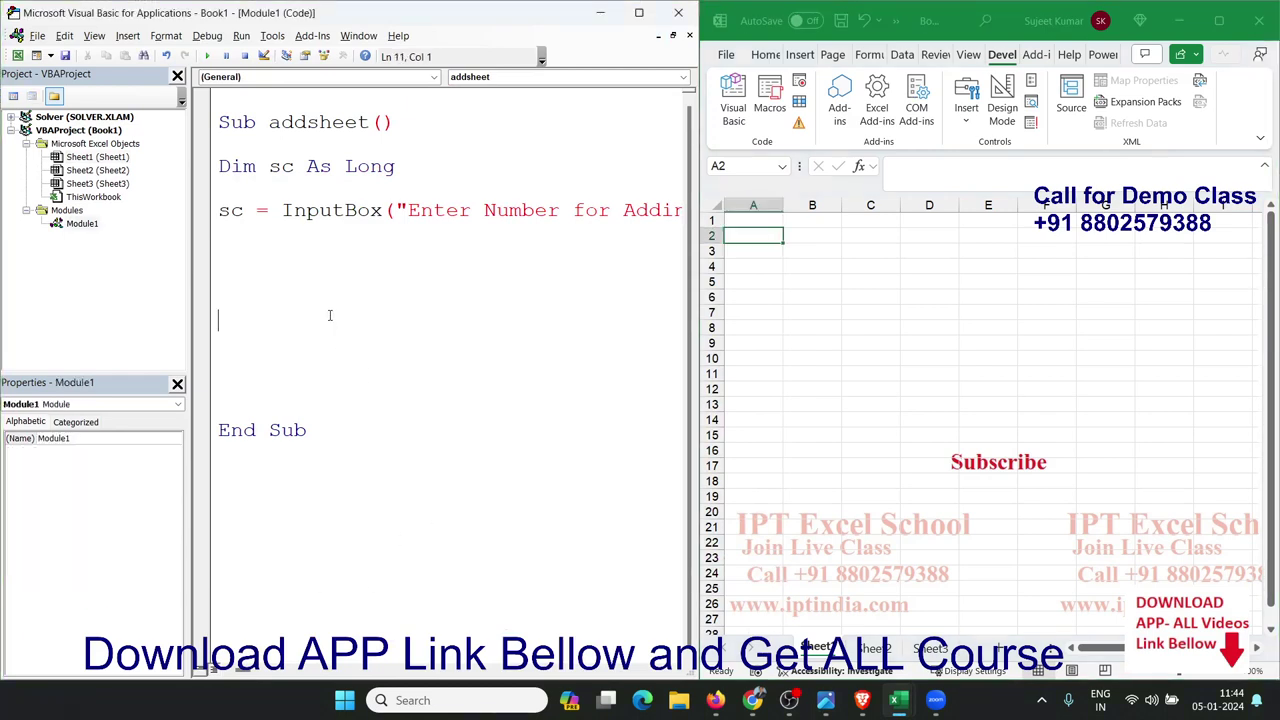
left_click(280, 274)
type("she")
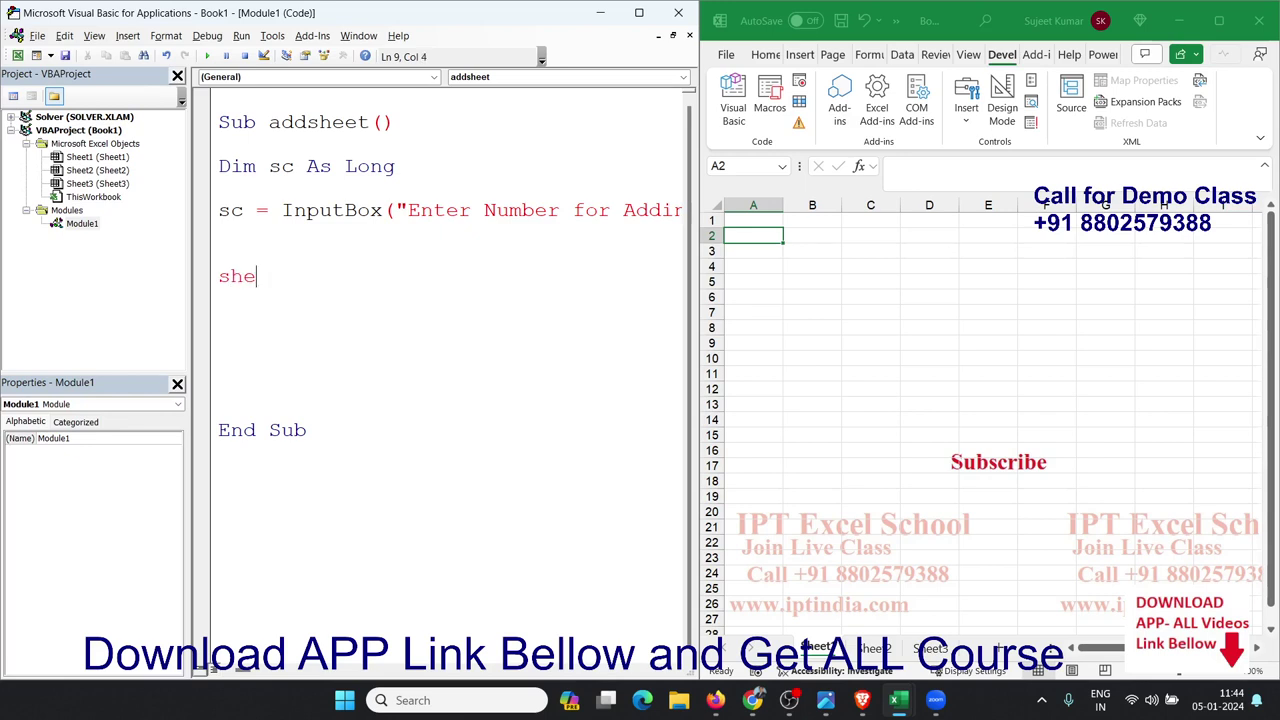
type("ets.add")
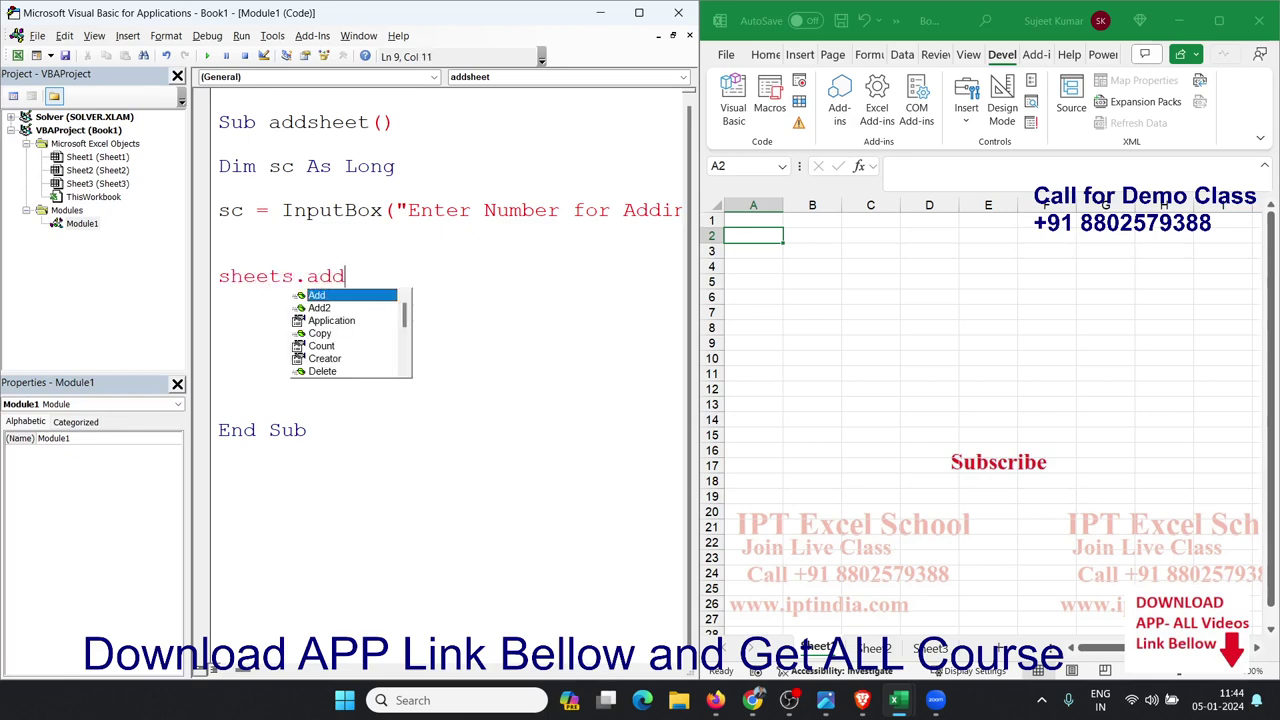
key("Tab")
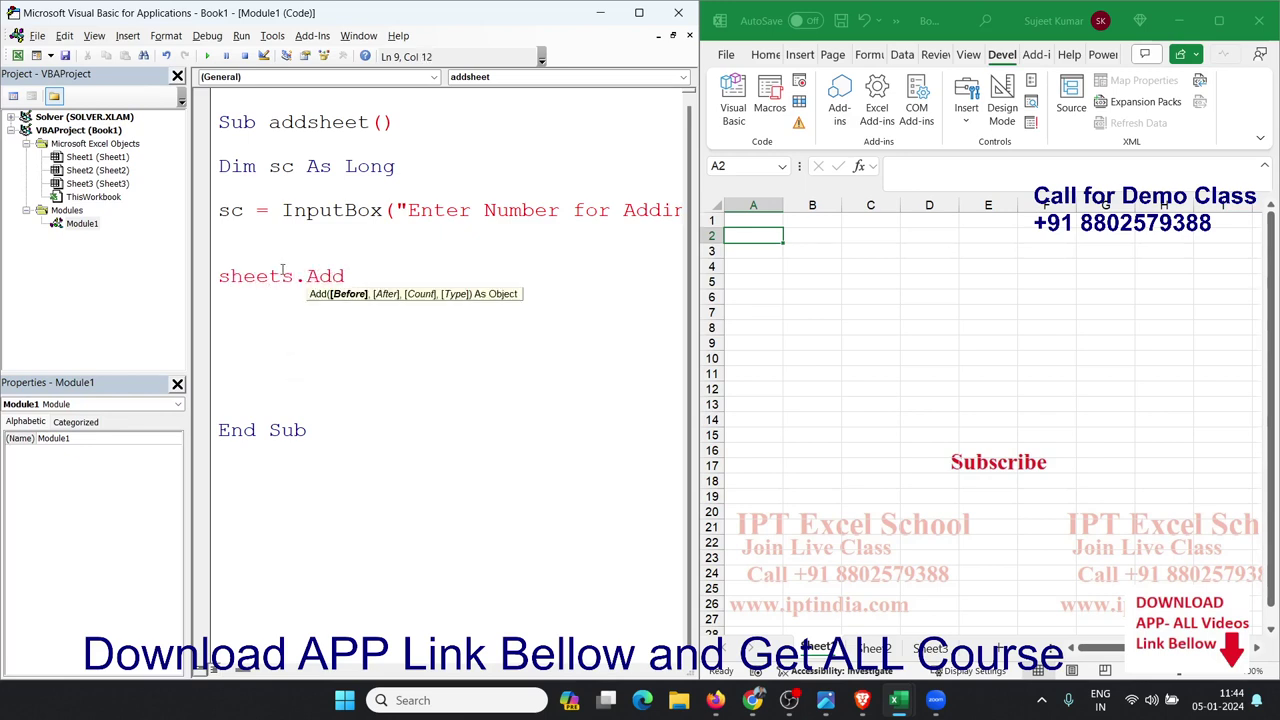
type(",")
type(",s")
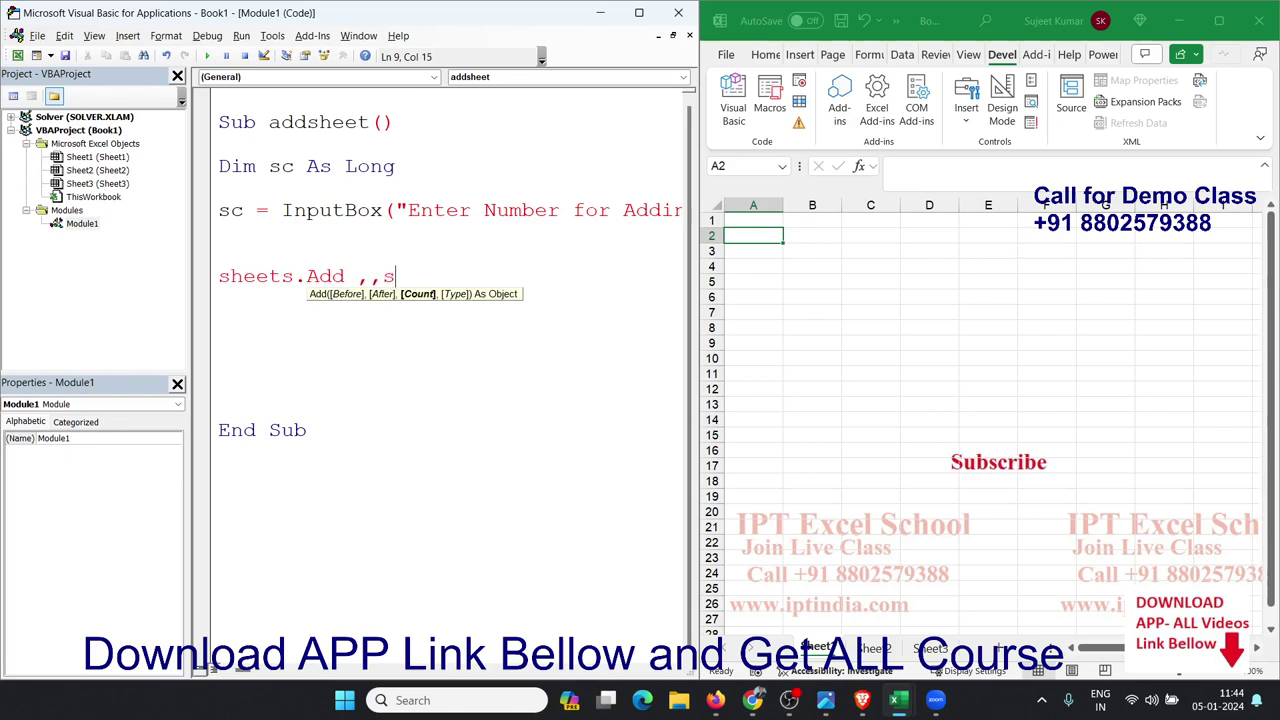
type("c")
left_click(304, 325)
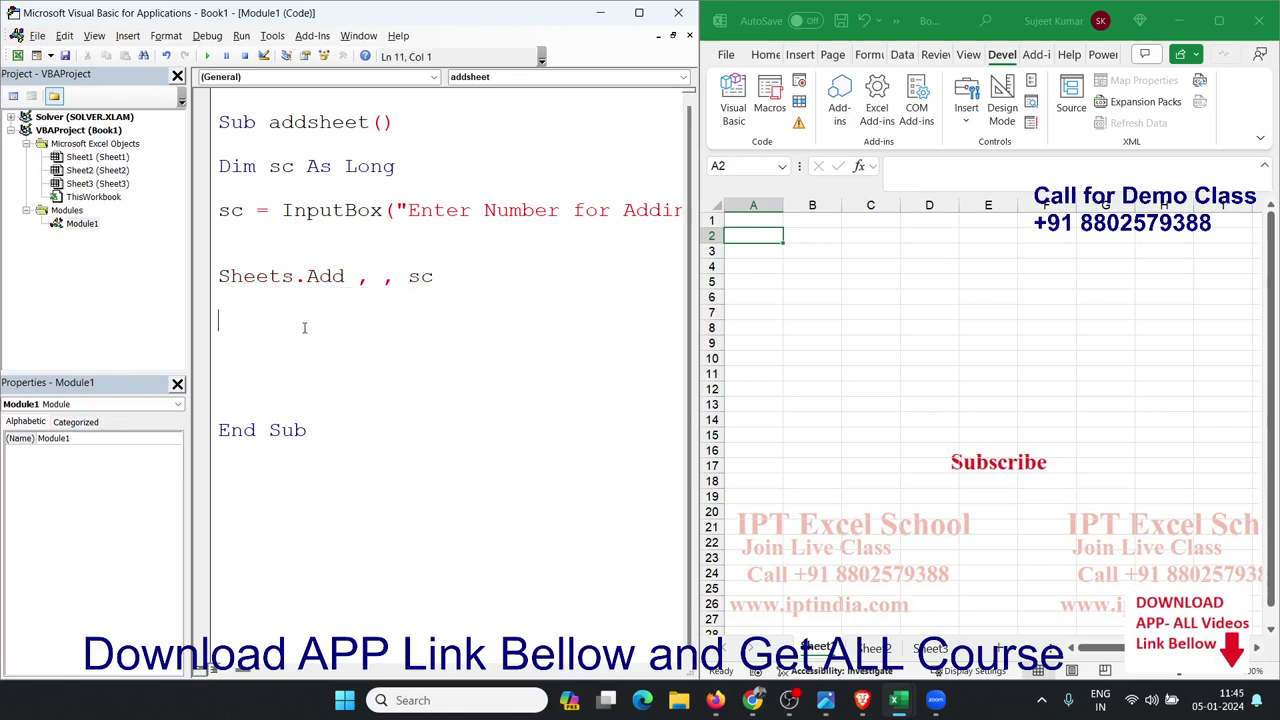
Run addsheet with 3 sheets and check the new Sheet4–Sheet6 in Excel.
left_click(206, 58)
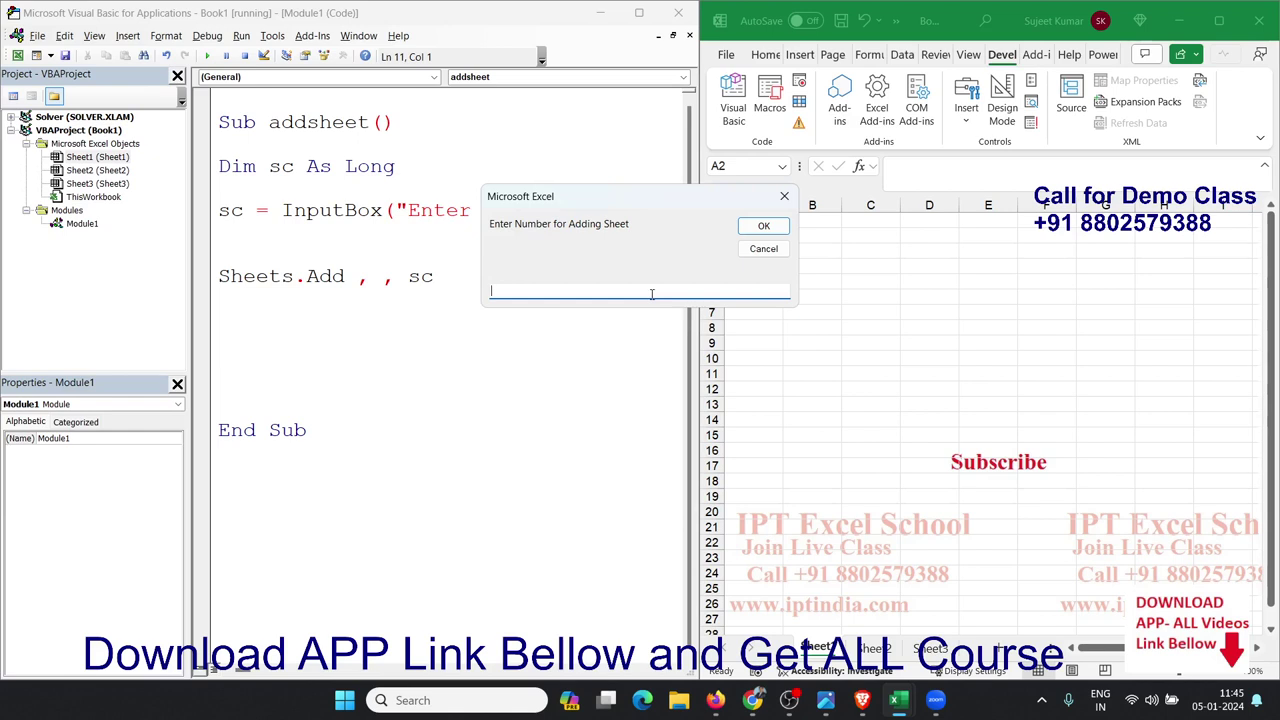
type("3")
left_click(774, 230)
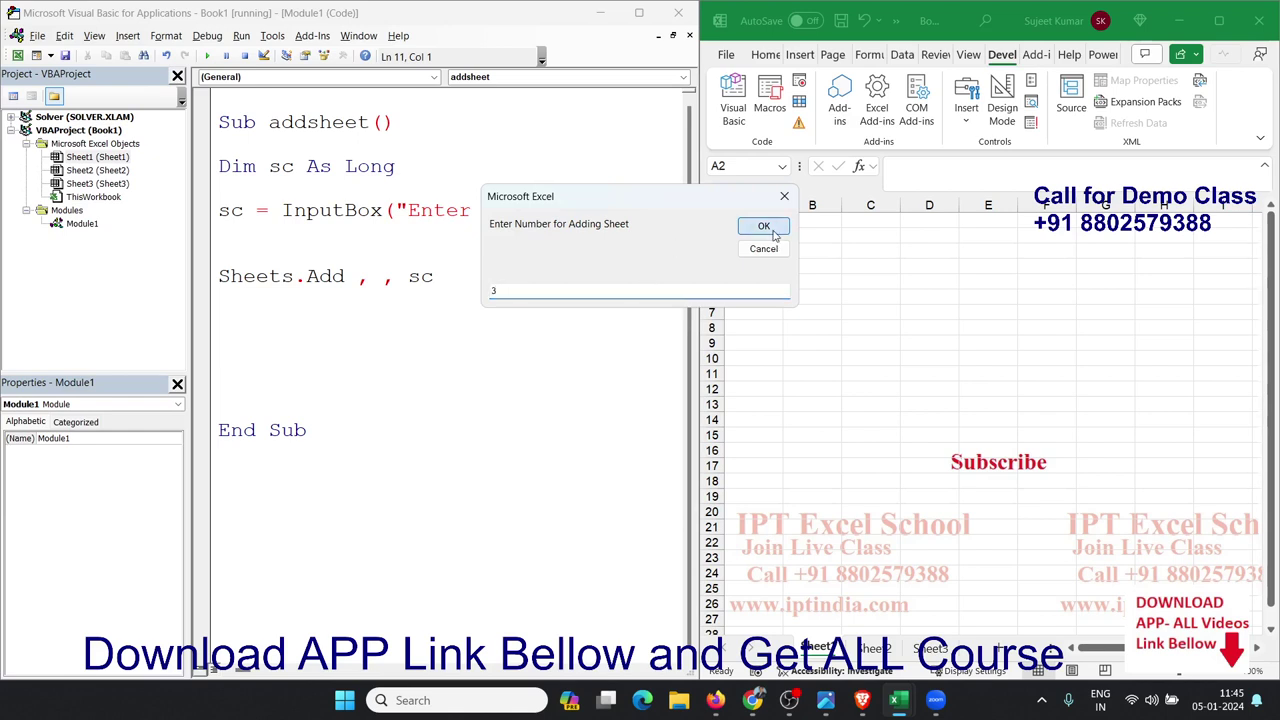
left_click(797, 484)
left_click(868, 650)
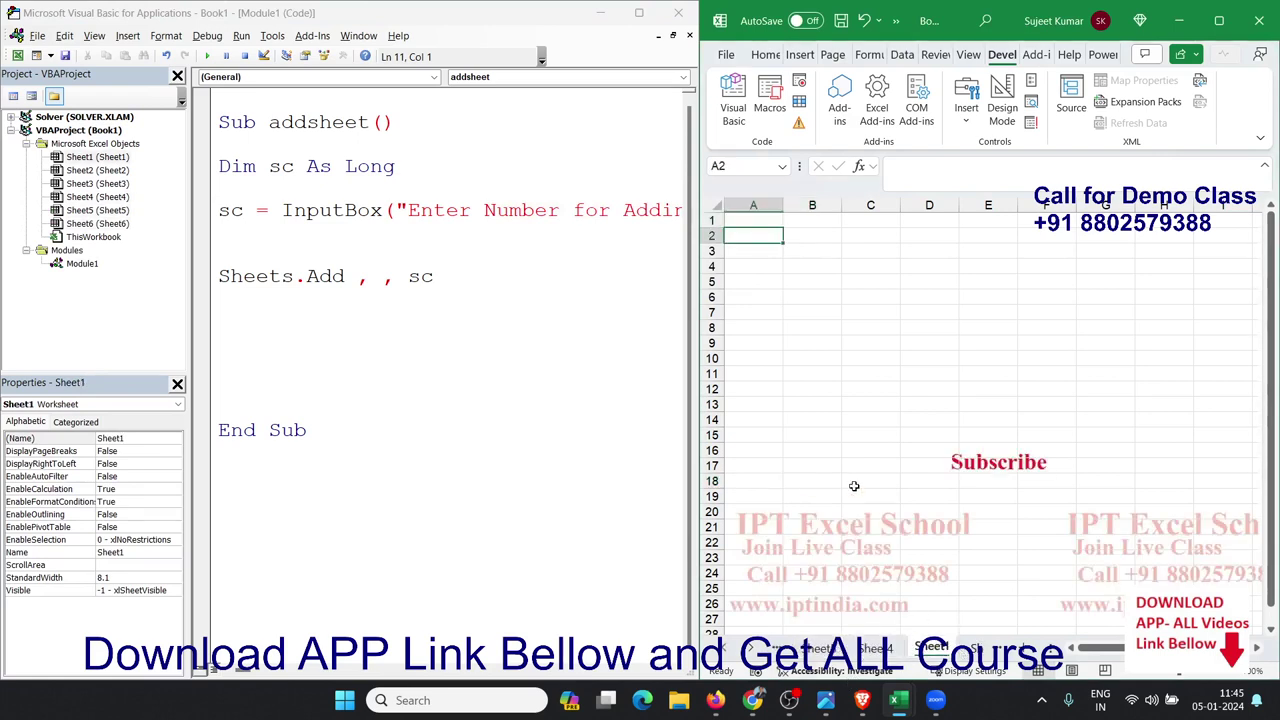
left_click(820, 372)
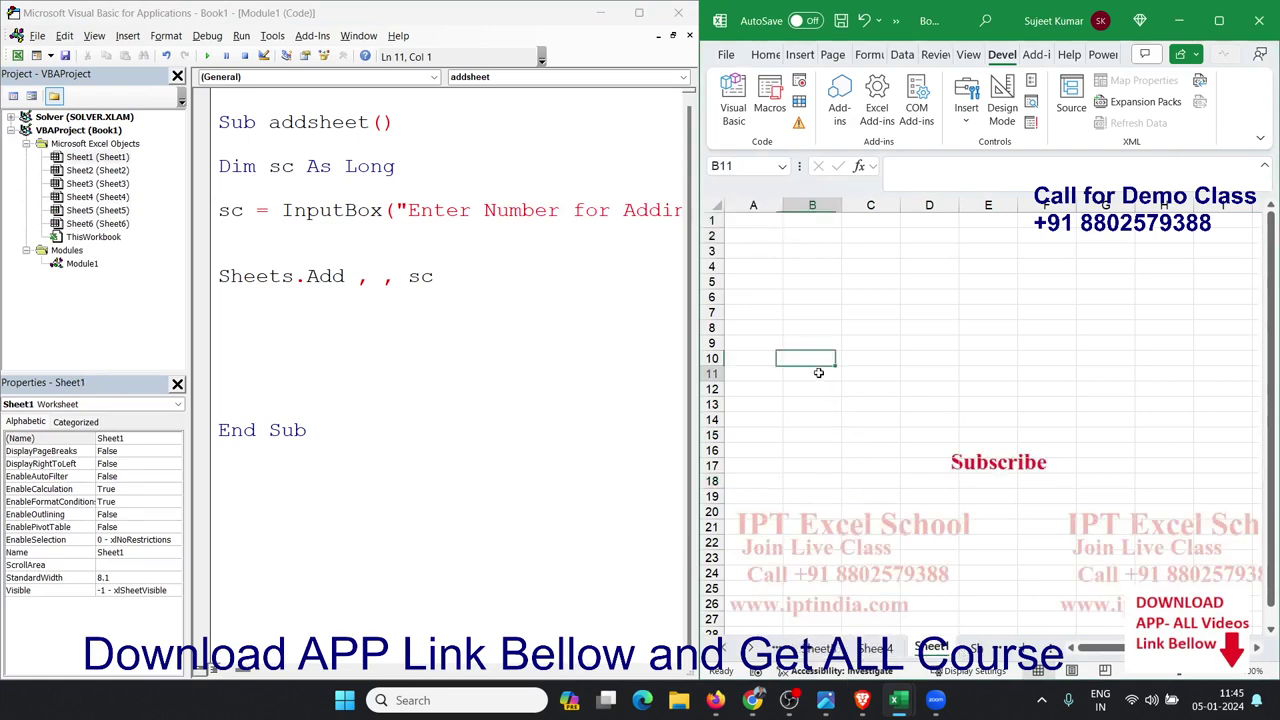
Delete the empty lines so Sheets.Add sits directly below the InputBox line.
left_click(222, 245)
key("BackSpace")
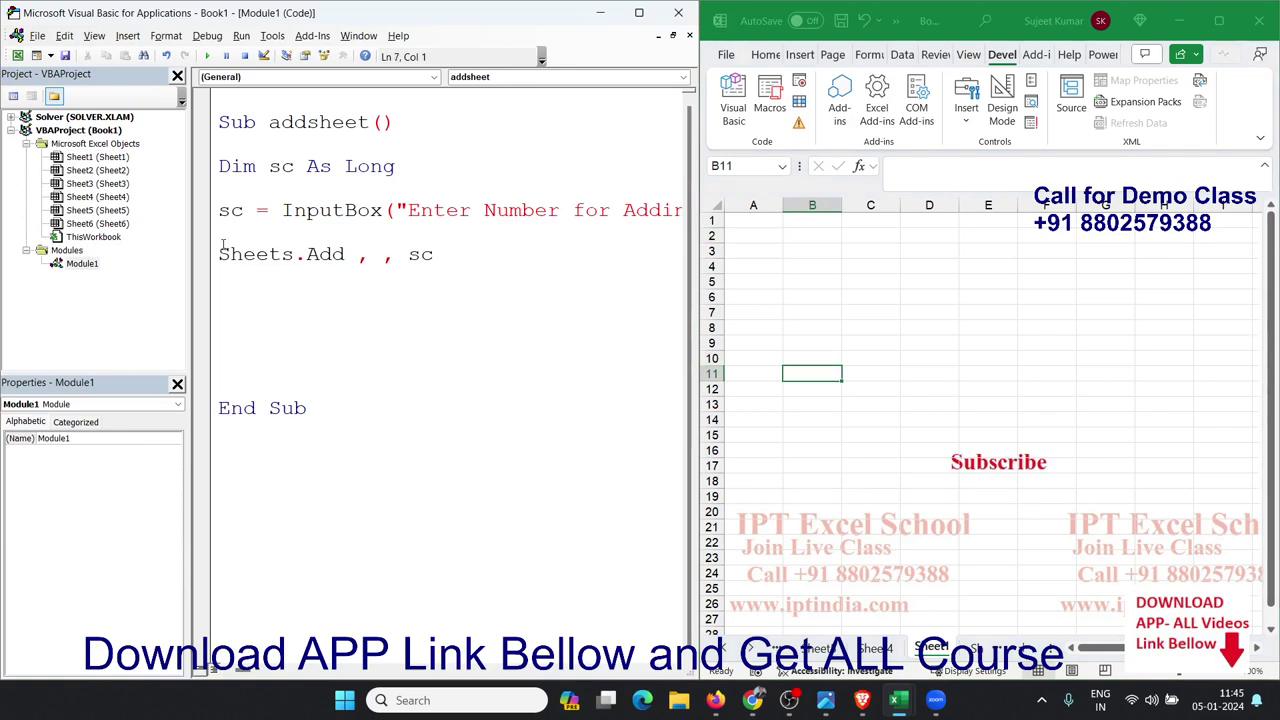
key("Delete")
key("Down")
key("Delete")
key("Delete")
key("Delete")
key("Delete")
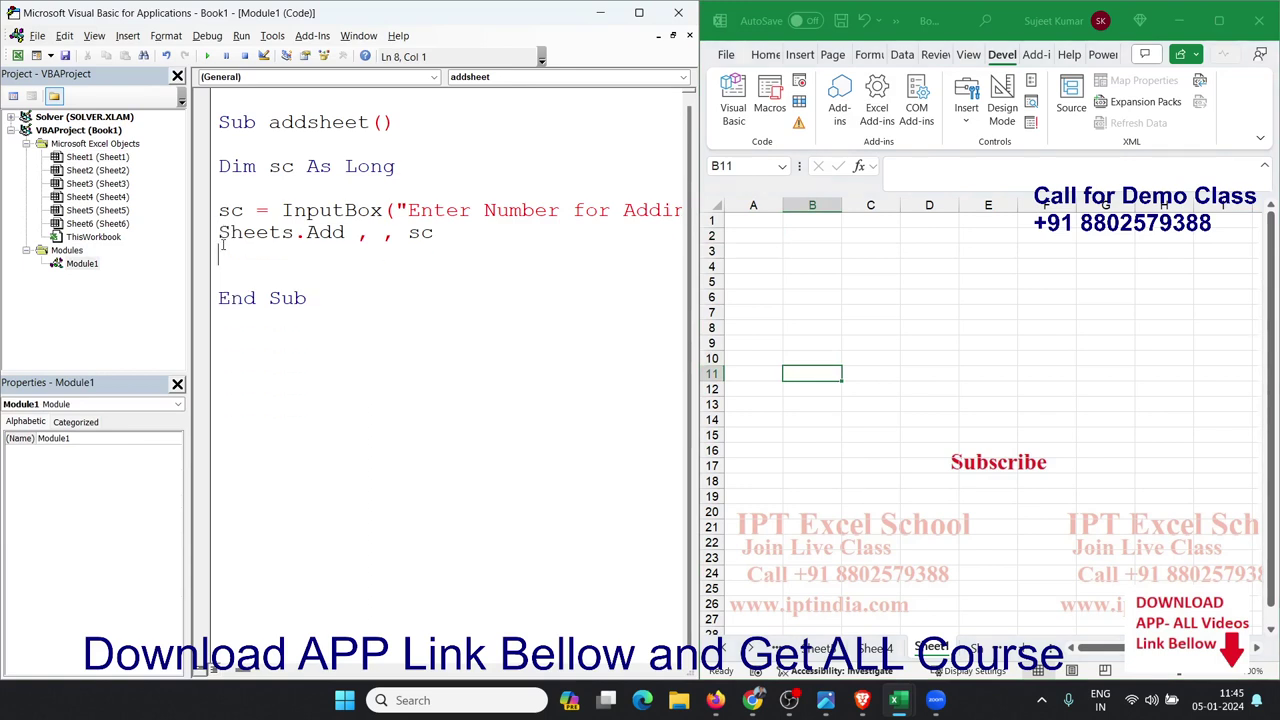
key("Delete")
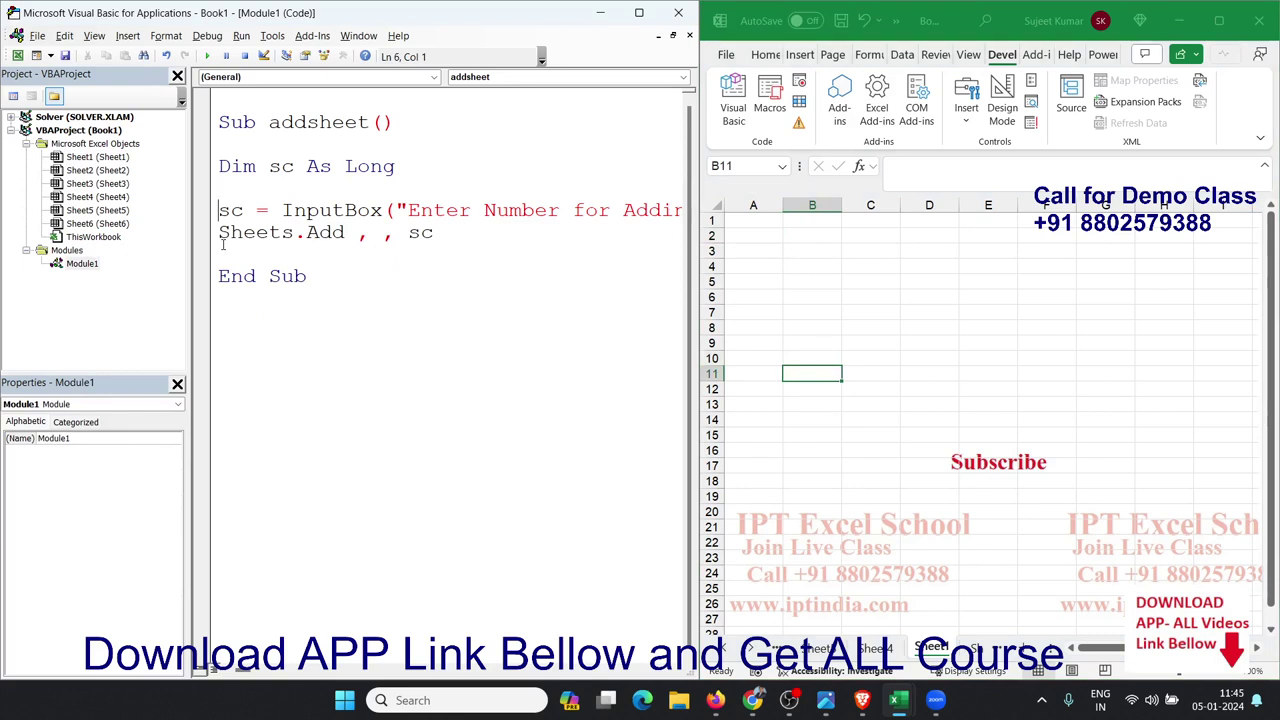
Copy the whole addsheet procedure and paste a duplicate below it.
key("ctrl+Home")
key("Down")
key("Down")
key("Down")
key("Down")
key("Up")
key("Up")
key("shift+Down")
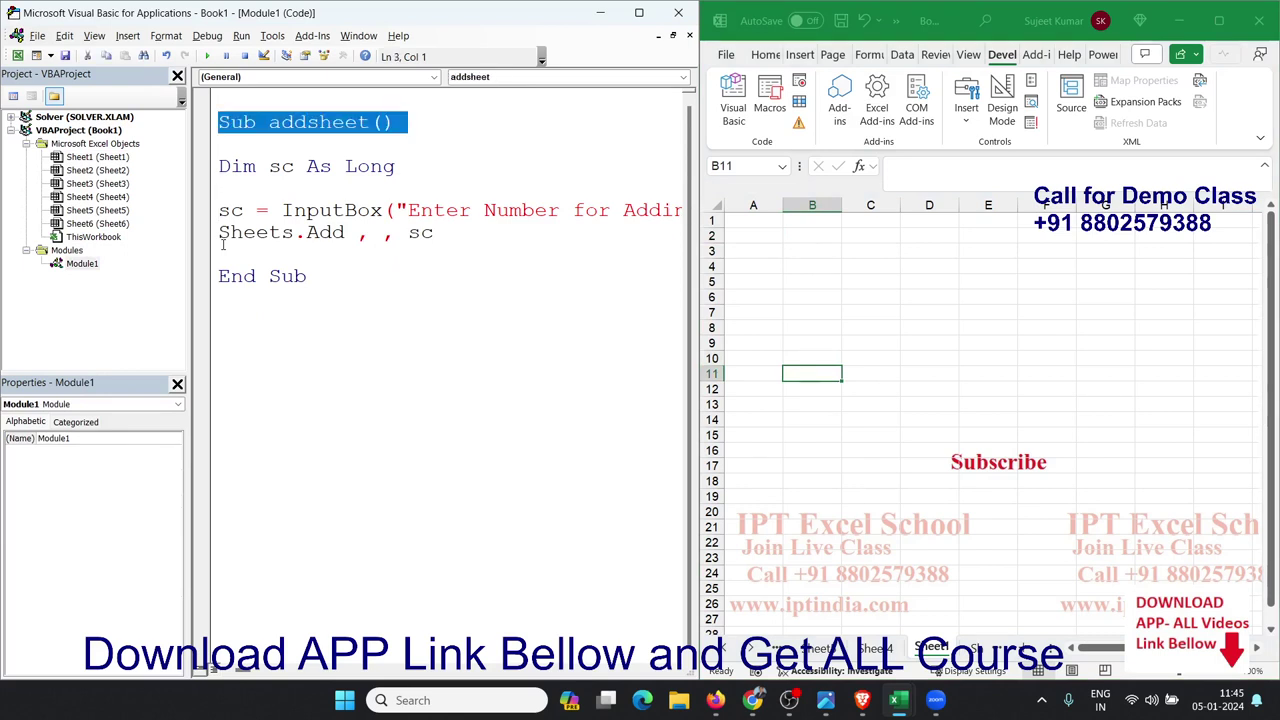
key("shift+Down")
key("shift+Down")
key("shift+Down")
key("ctrl+c")
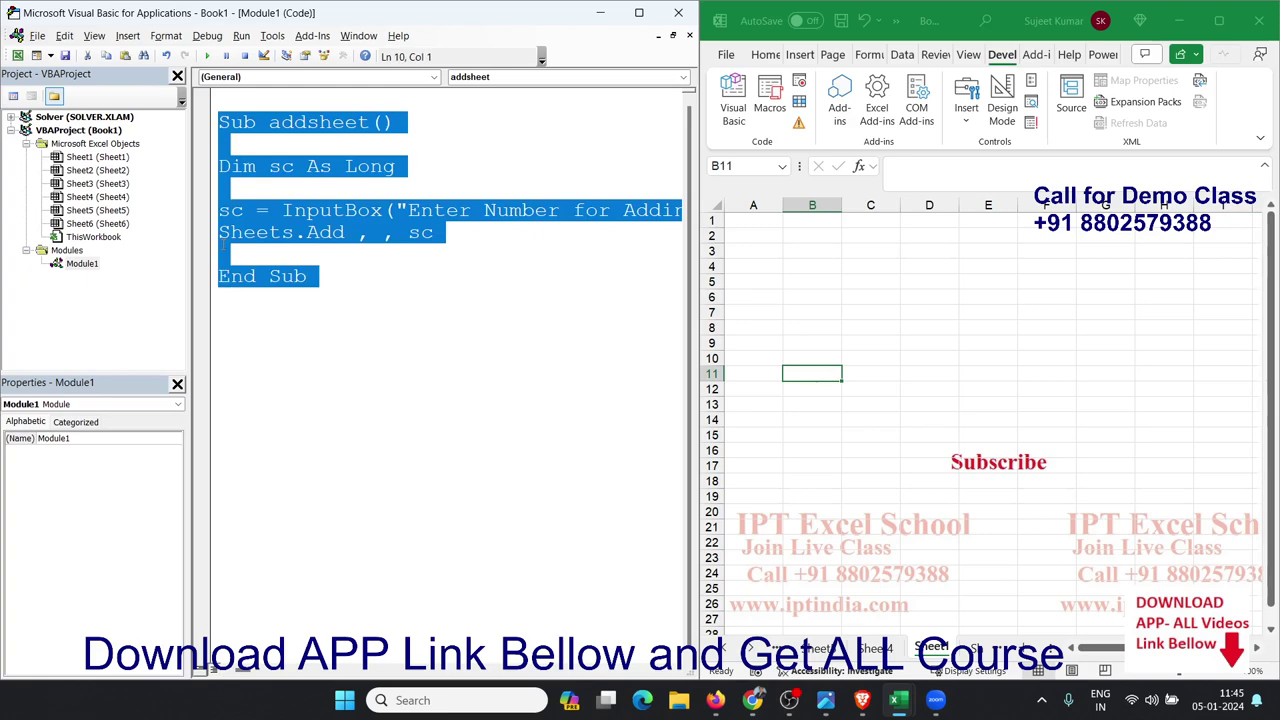
key("Down")
key("ctrl+v")
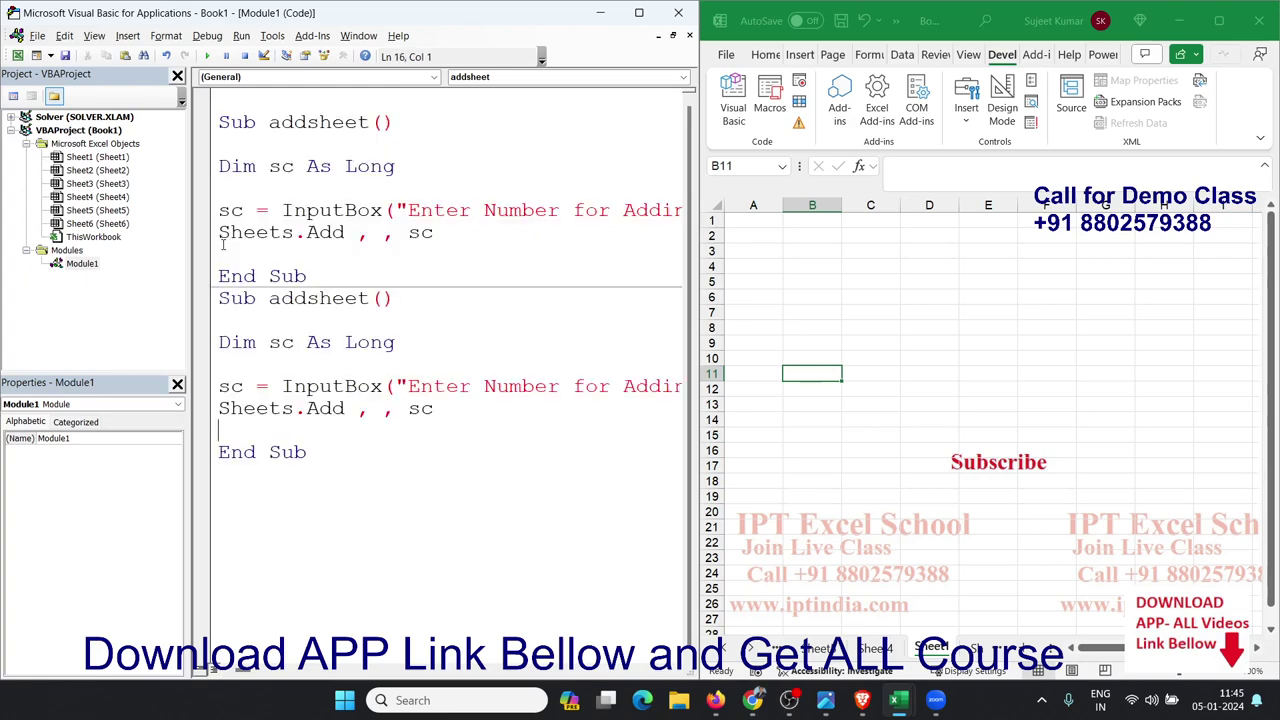
Replace the copy's Sheets.Add line with For i = 1 To sc.
key("shift+Up")
key("Delete")
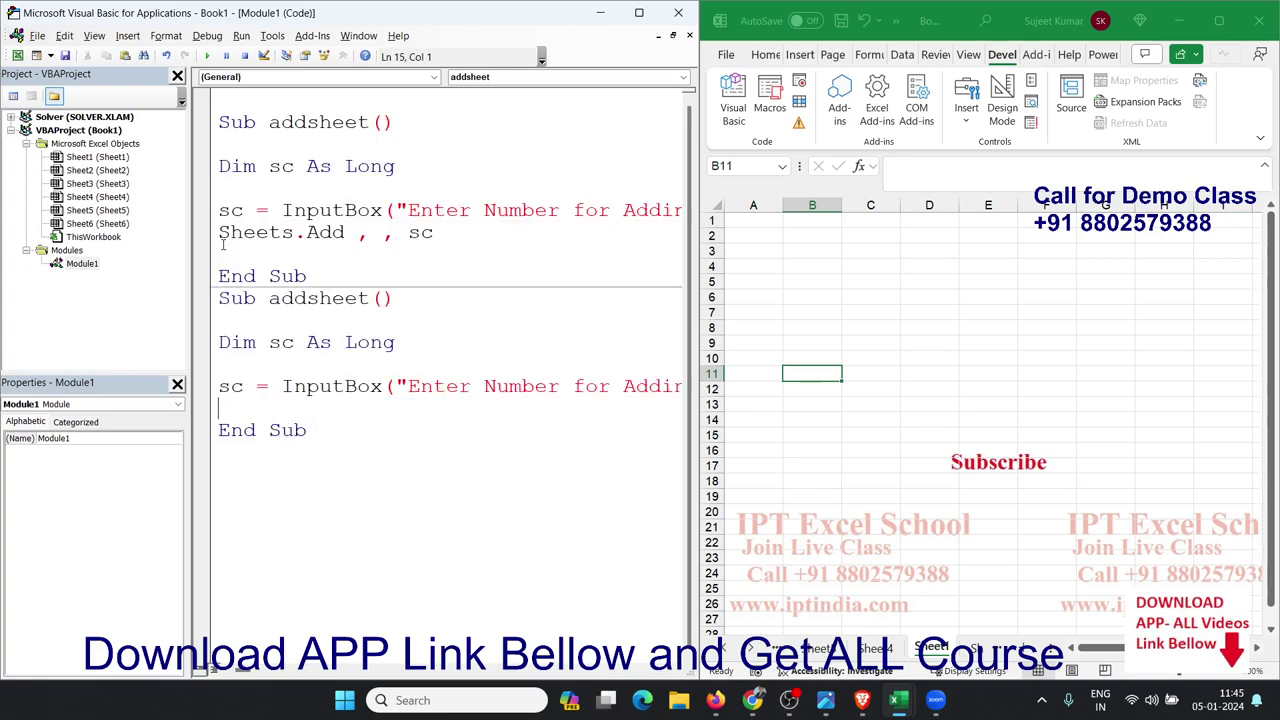
key("Return")
key("Return")
key("Return")
key("Return")
key("Up")
key("Up")
key("Up")
key("Up")
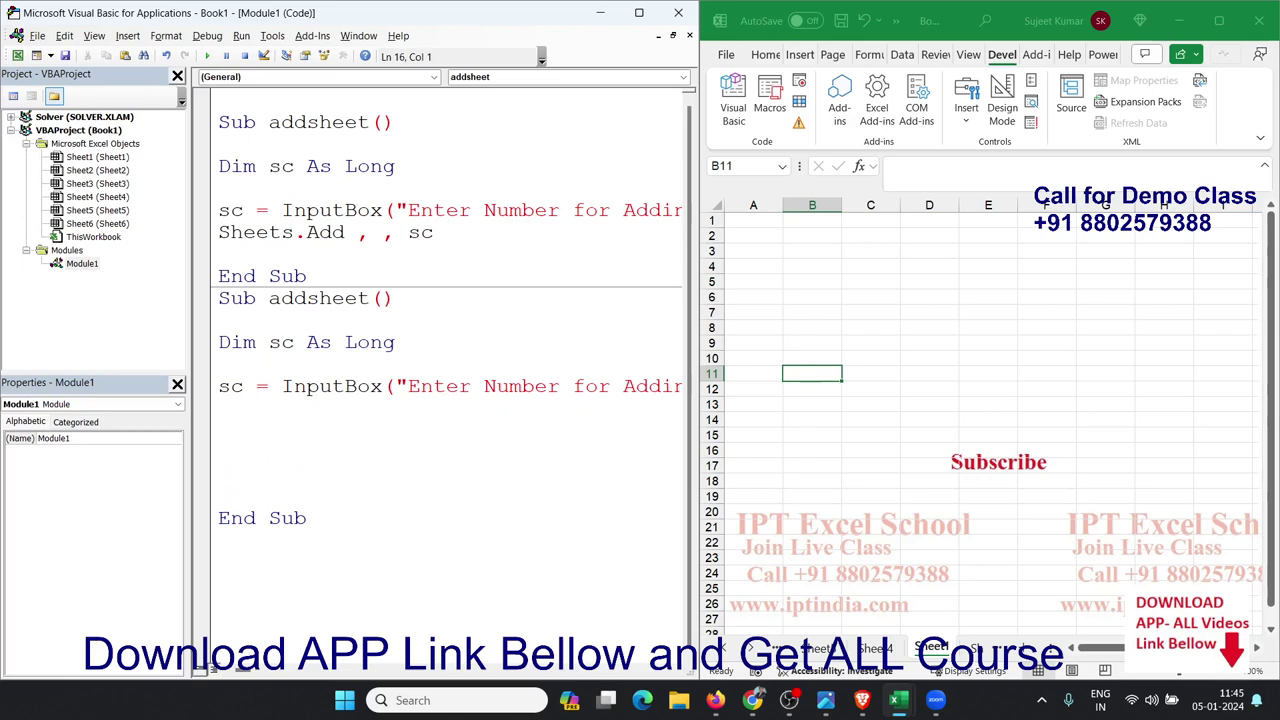
type("for i = ")
type("1 to ")
type("sc")
key("Return")
key("Return")
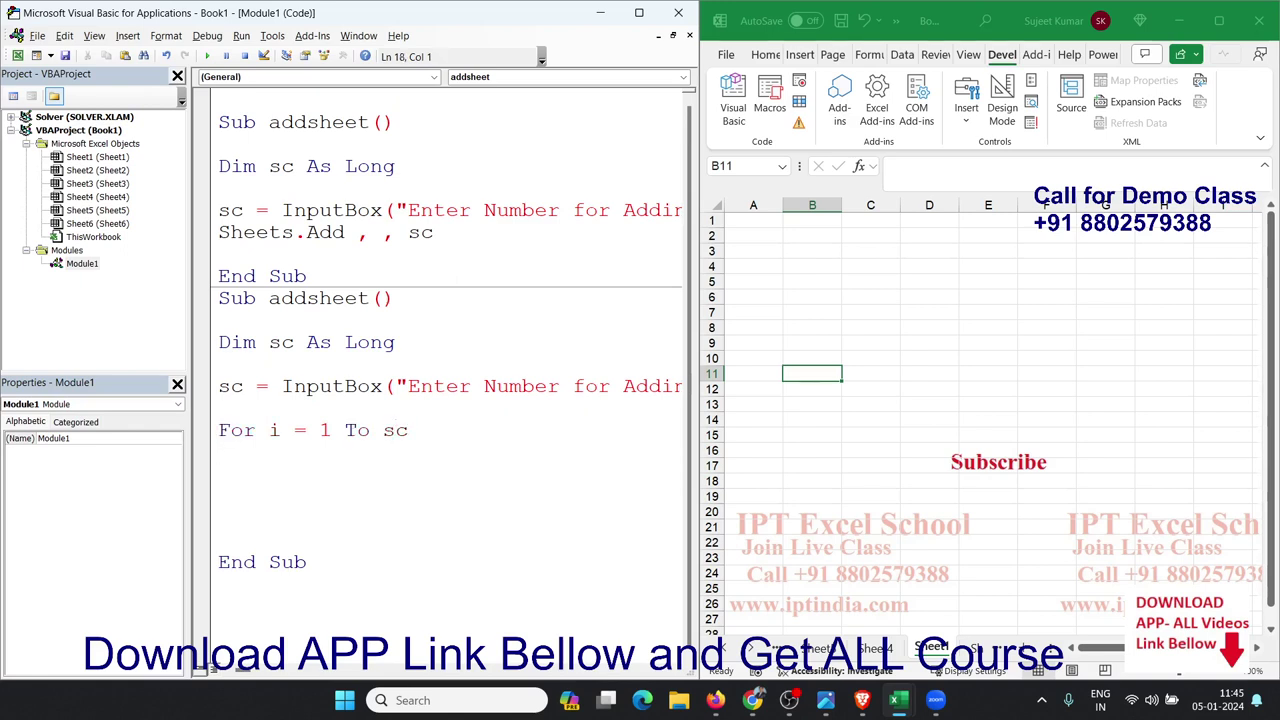
type("shee")
key("BackSpace")
key("BackSpace")
key("BackSpace")
key("BackSpace")
type("s")
key("BackSpace")
type("s=")
type("sheets")
type(".ad")
key("Tab")
key("Return")
type("w")
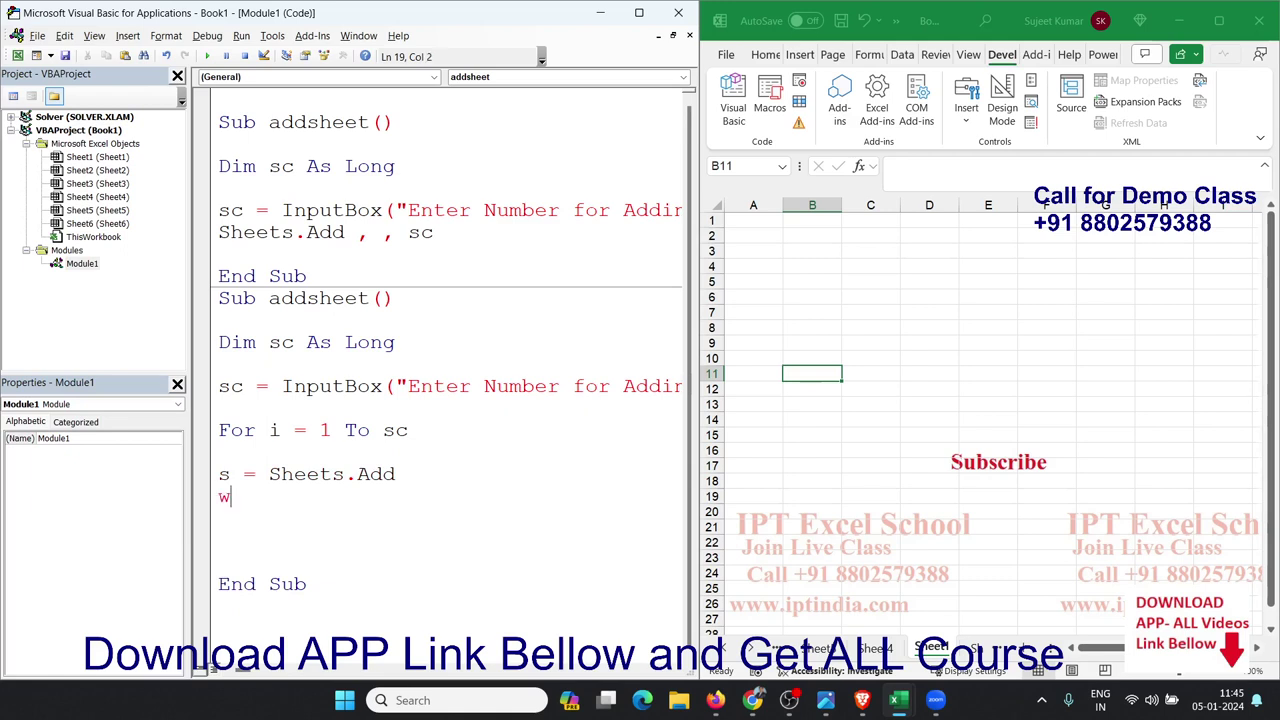
type("ith s")
type("=")
key("BackSpace")
key("Return")
type(".N")
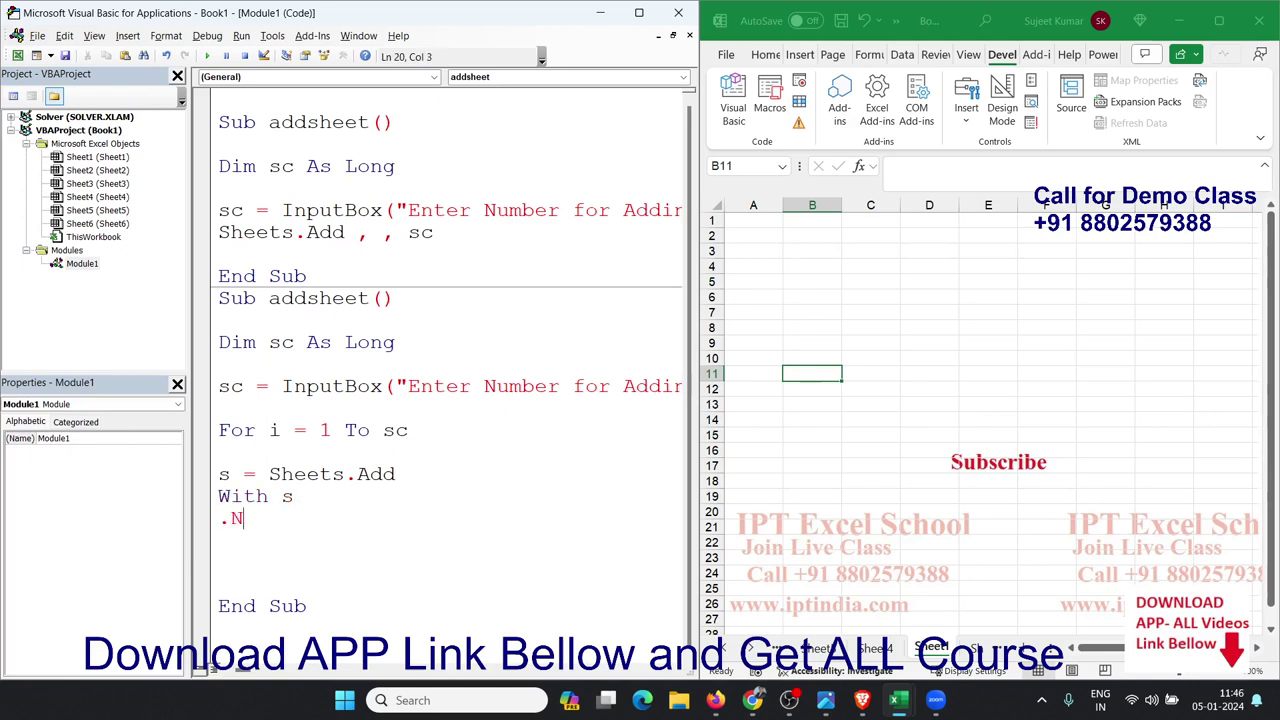
type("ame = ")
type("\"Data")
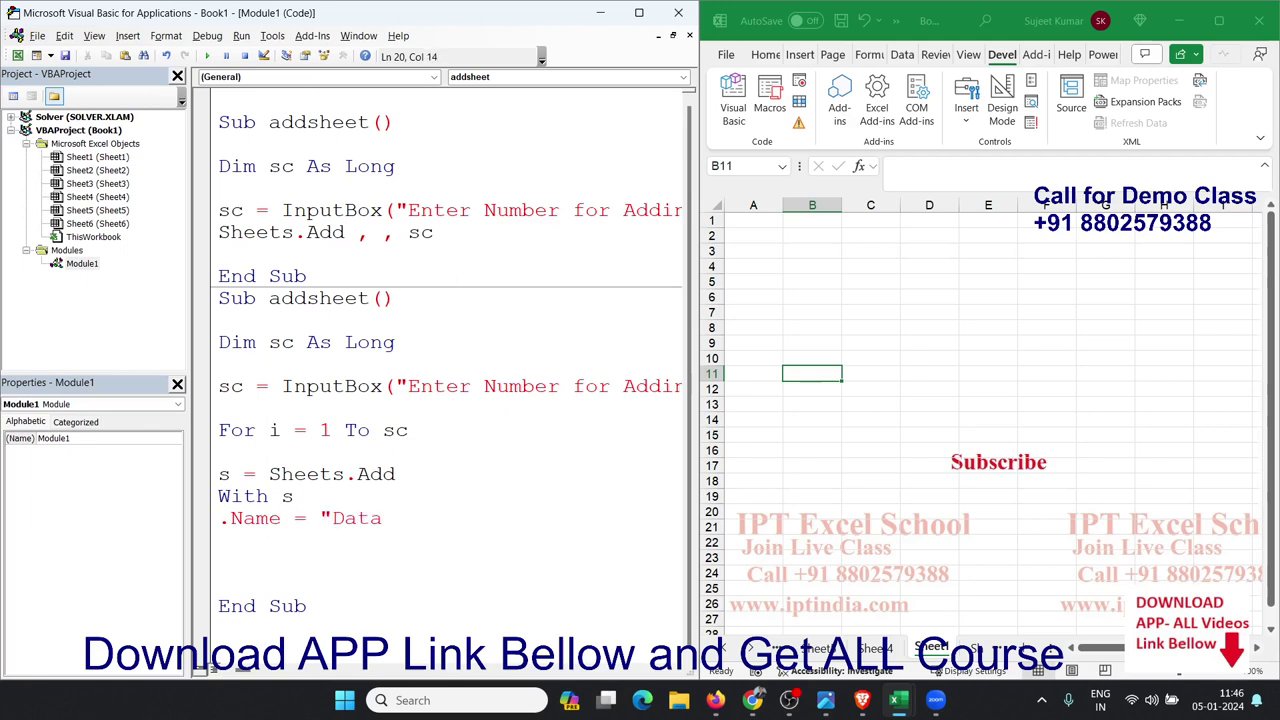
type("-\" ")
type("& i")
key("Return")
left_click(398, 474)
key("Up")
key("shift+Down")
key("shift+Down")
key("shift+Down")
key("Delete")
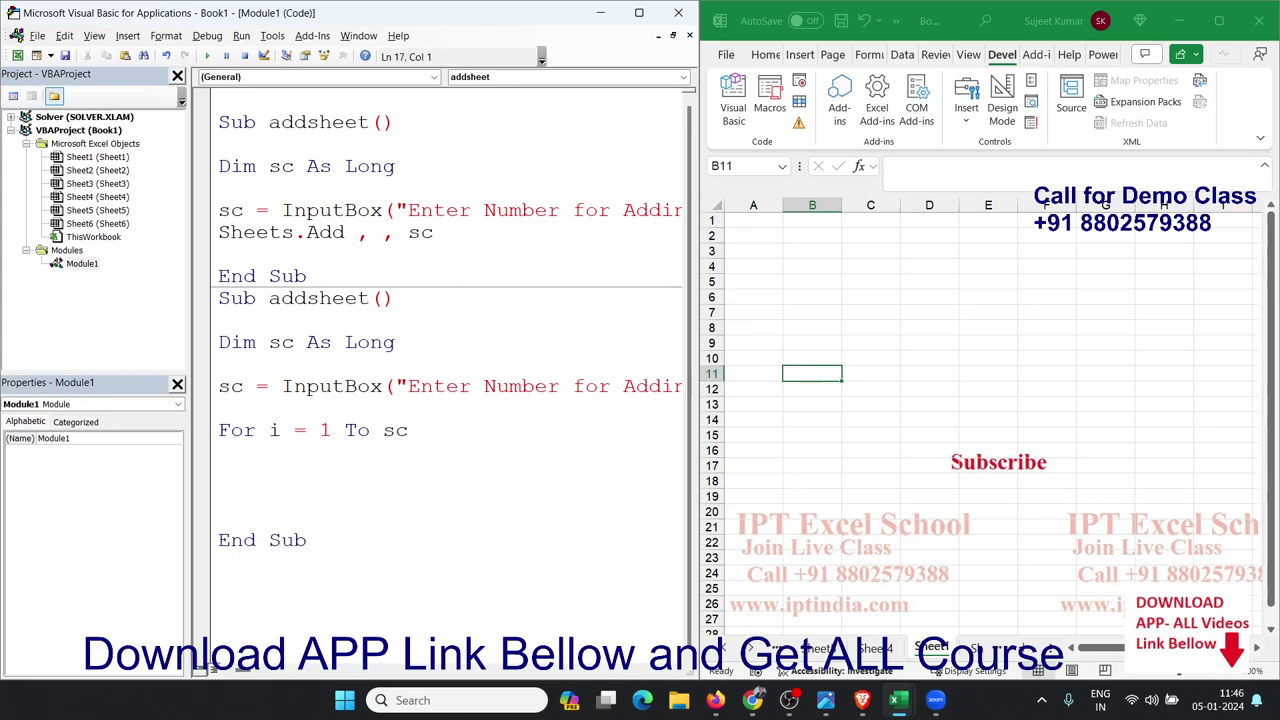
Add a Sheets.Add statement as the first line inside the For loop.
key("Return")
key("Up")
type("she")
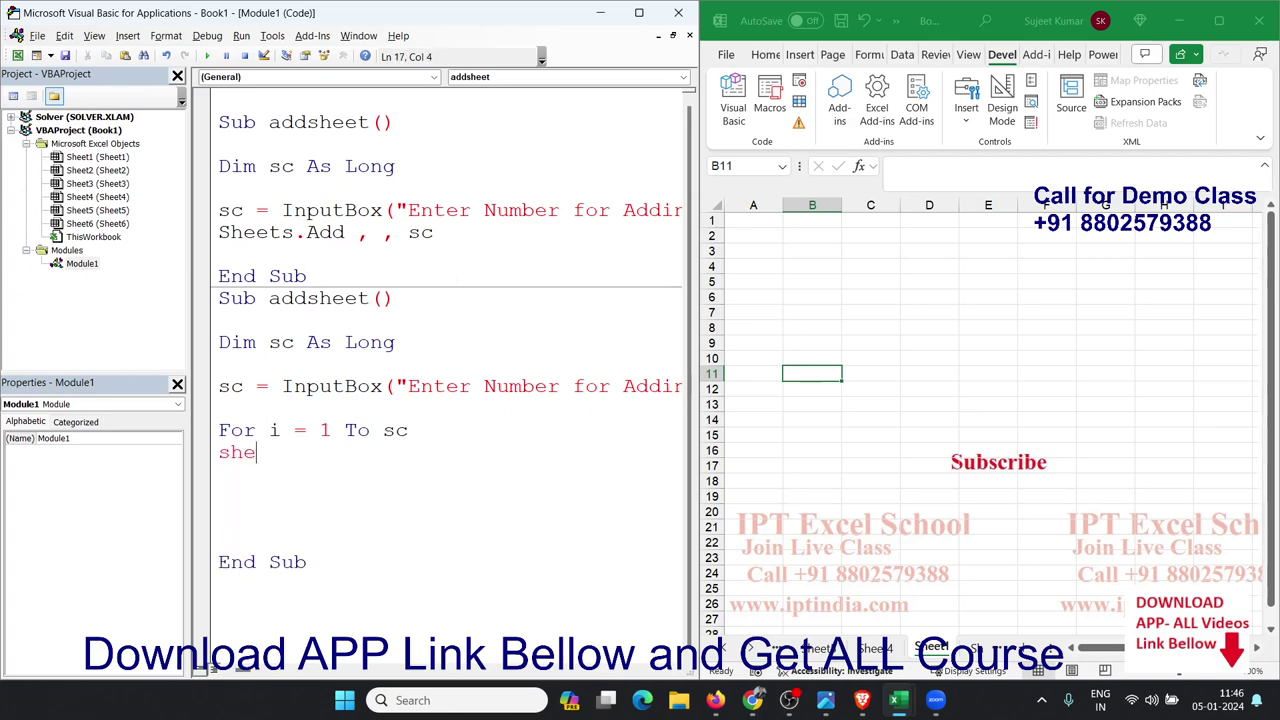
type("ets.")
key("Return")
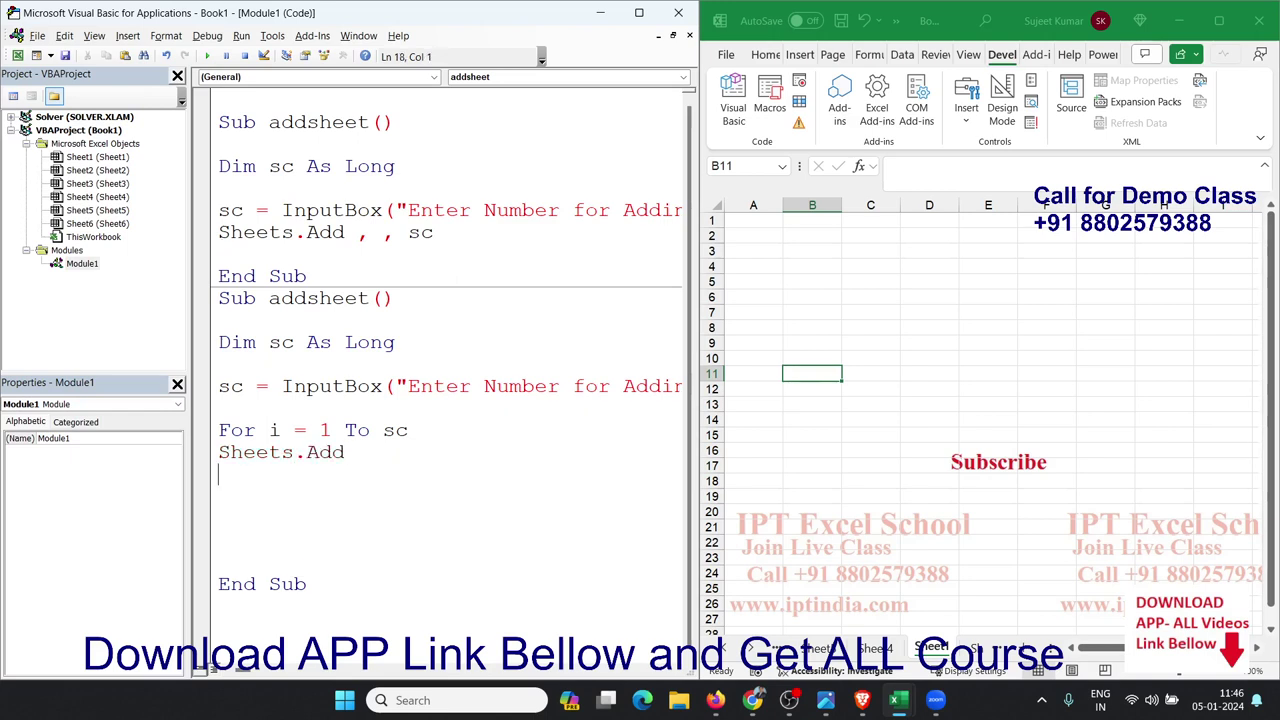
Add ActiveSheet.Name = "Data-" & i and close the loop with Next i.
type("active")
type("sheet")
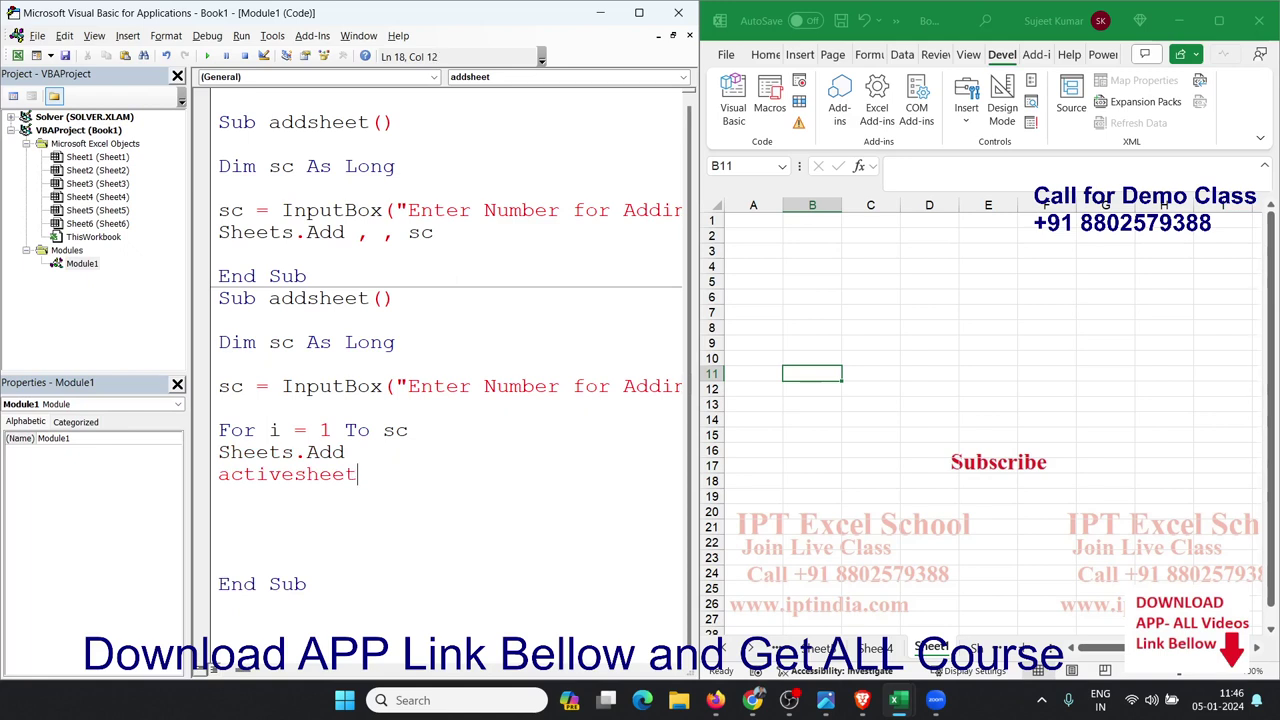
type(".name")
type("=\"Data")
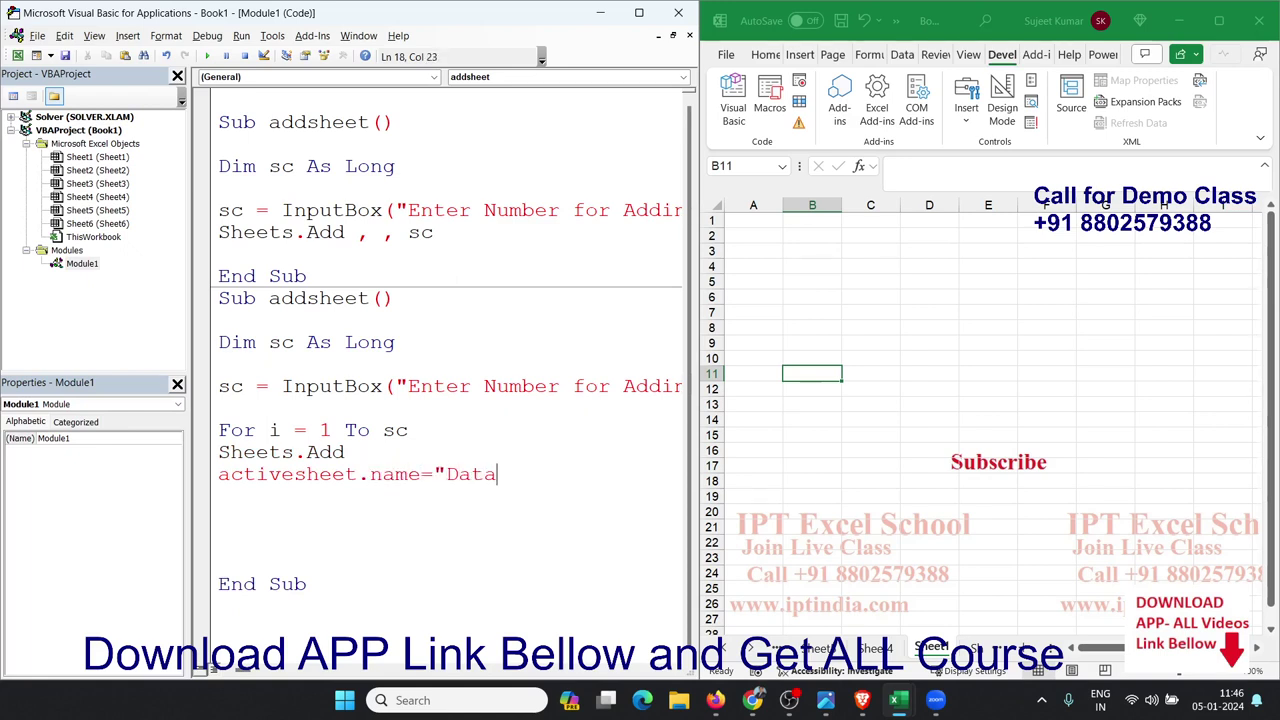
type("\" ")
type("T ")
type("i")
key("BackSpace")
key("BackSpace")
key("BackSpace")
type("& i")
left_click(499, 474)
type("-")
left_click(443, 504)
type("ne")
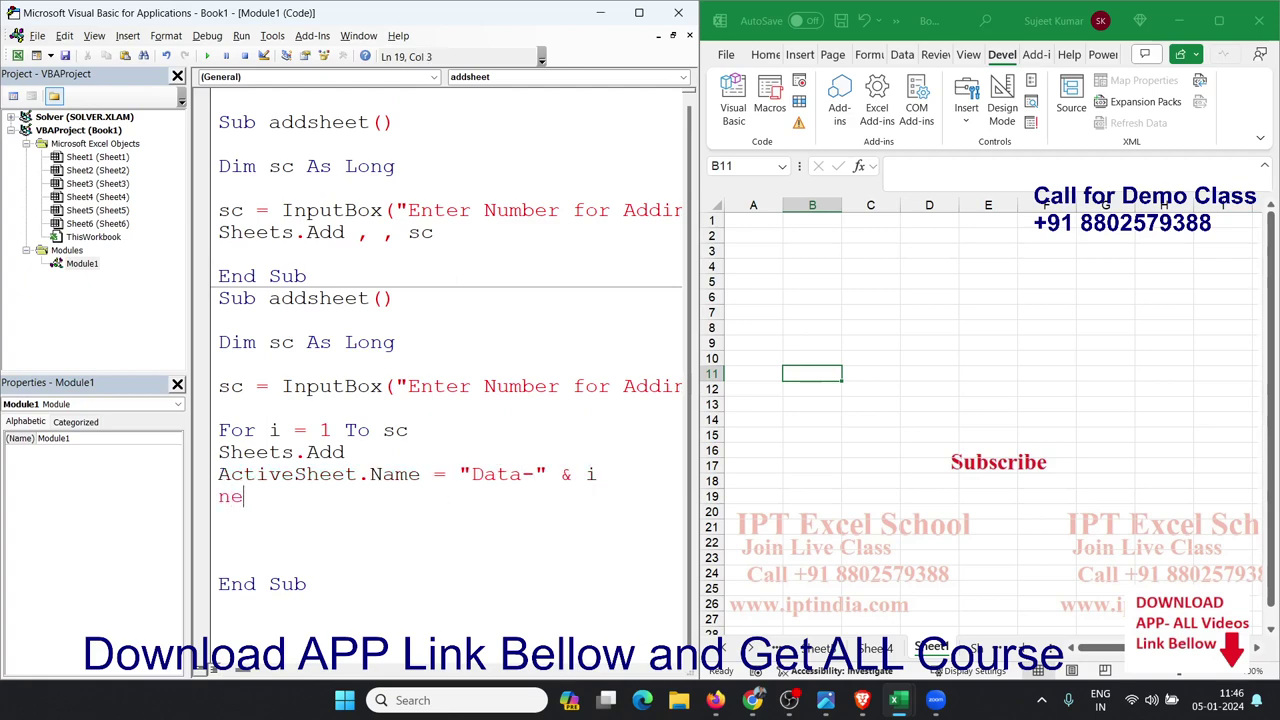
type("xt ")
type("i")
left_click(478, 438)
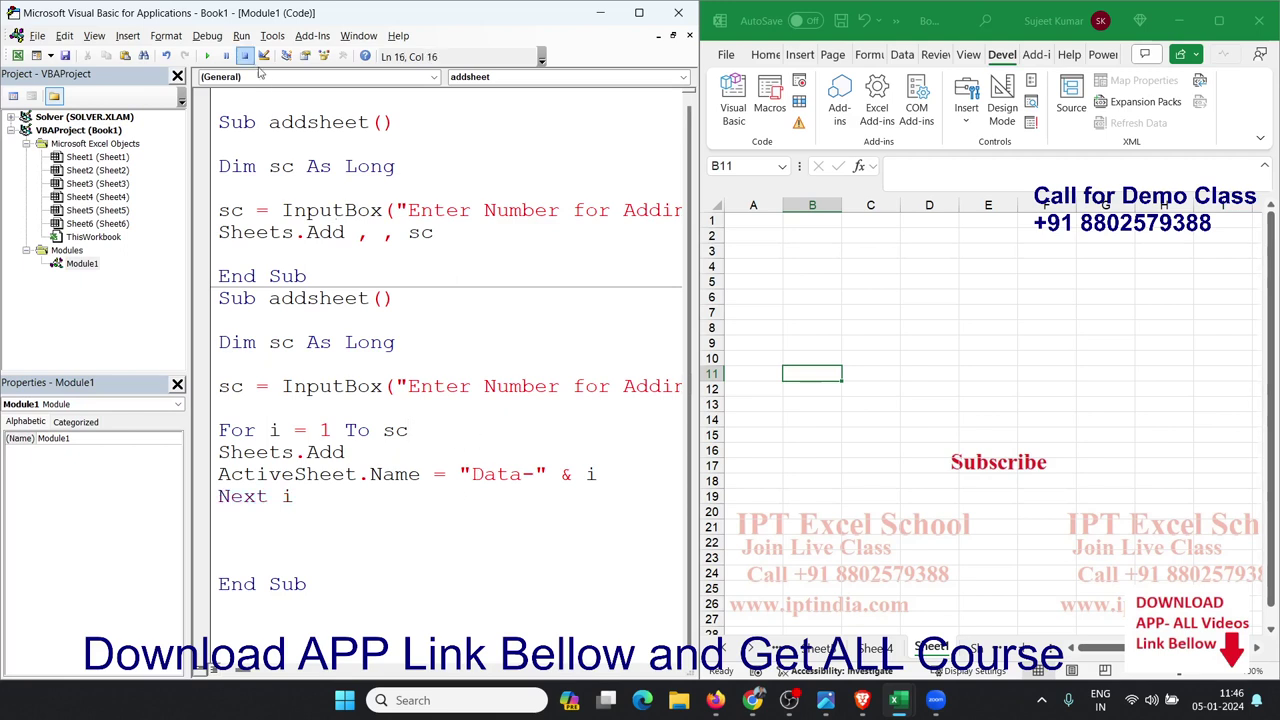
Fix the ambiguous-name error by renaming the duplicate procedure to addsheet_1.
left_click(210, 57)
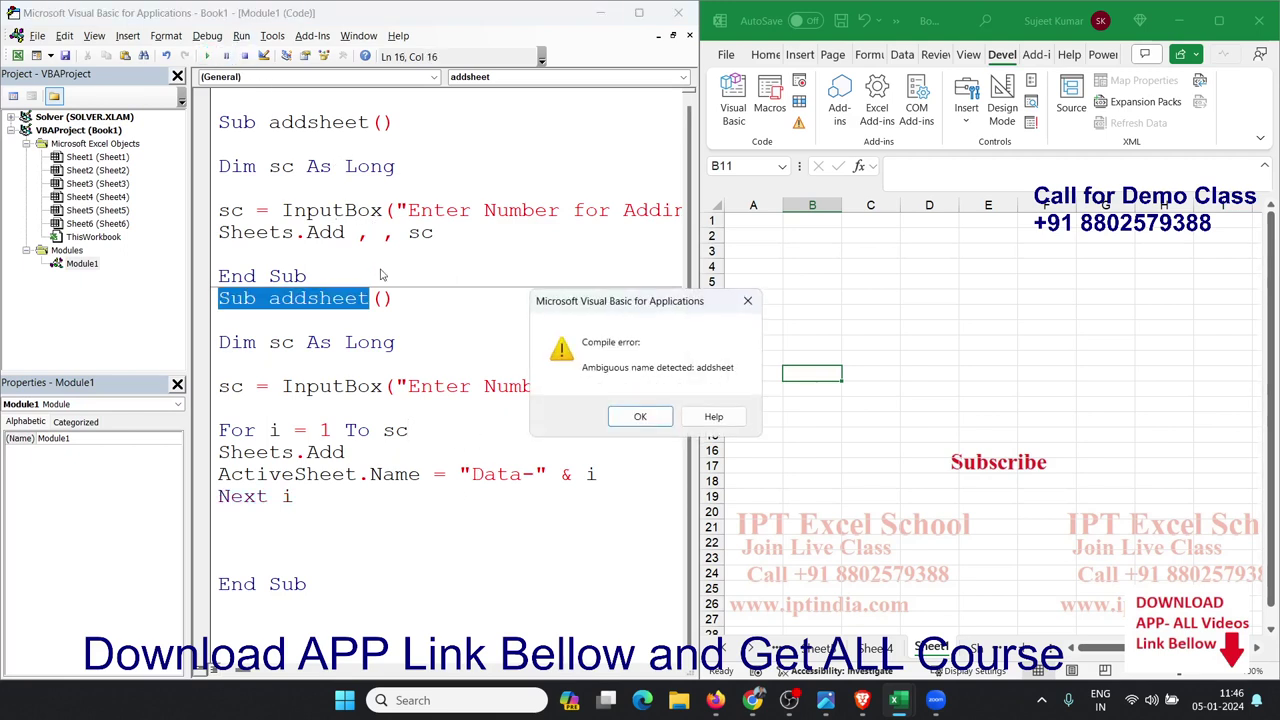
key("Return")
left_click(370, 298)
type("_")
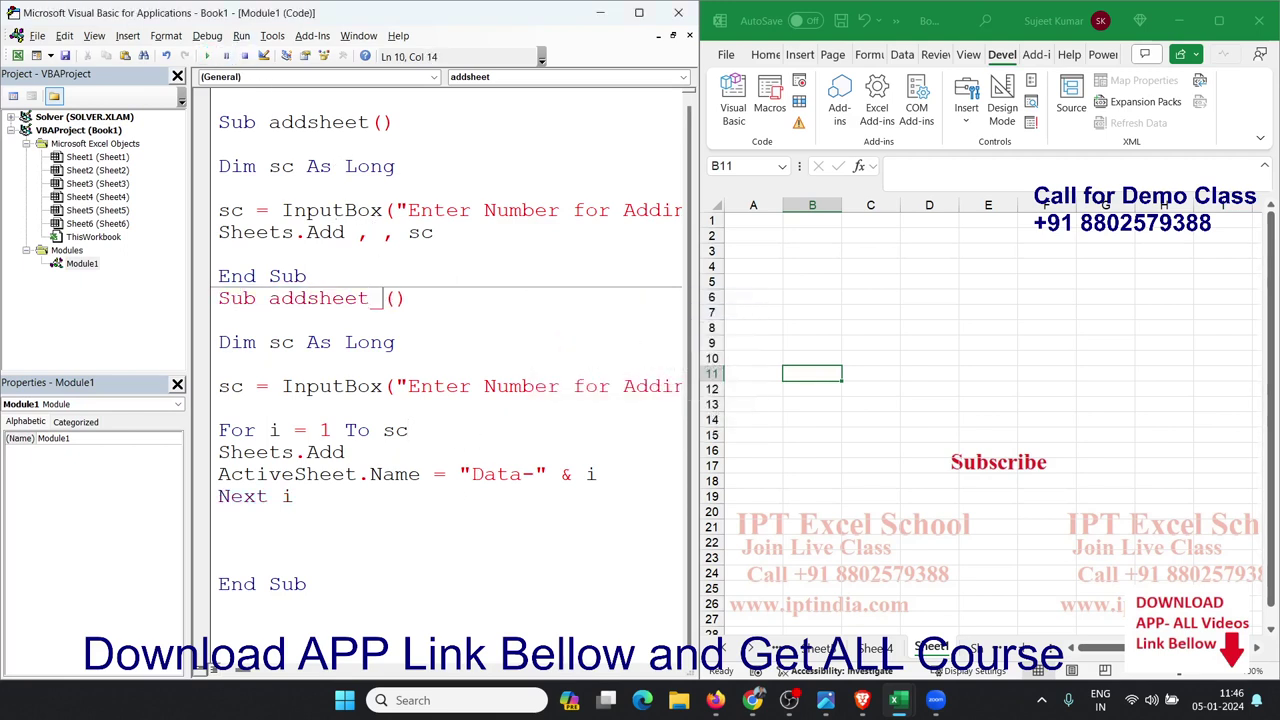
type("1")
left_click(371, 363)
Run addsheet_1 with 5 to create sheets Data-1 through Data-5.
left_click(207, 56)
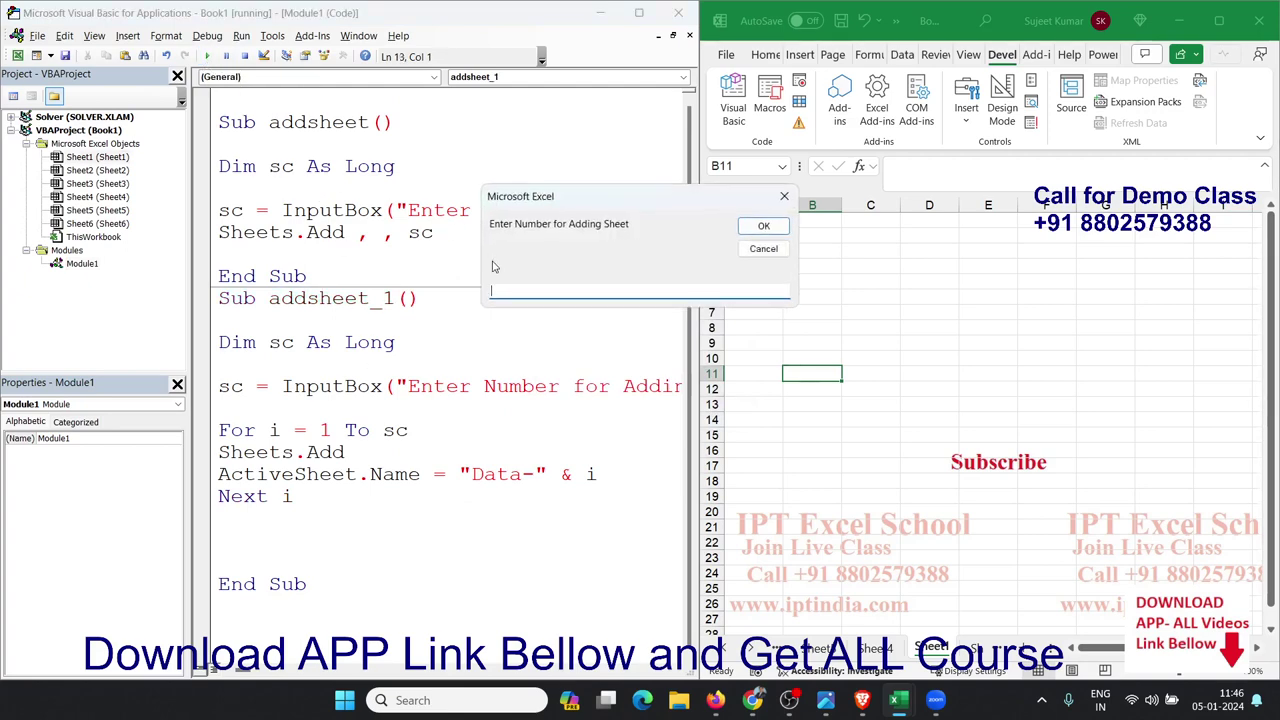
type("5")
left_click(762, 227)
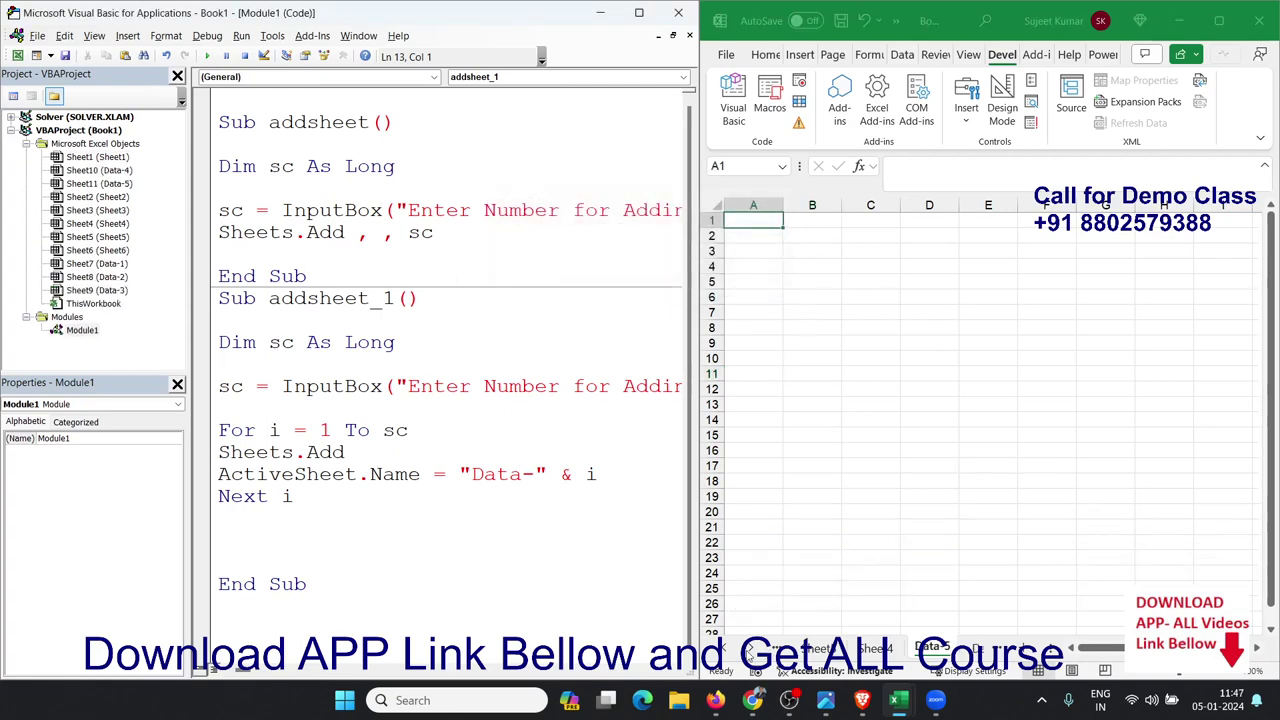
left_click(750, 652)
left_click(750, 650)
left_click(750, 650)
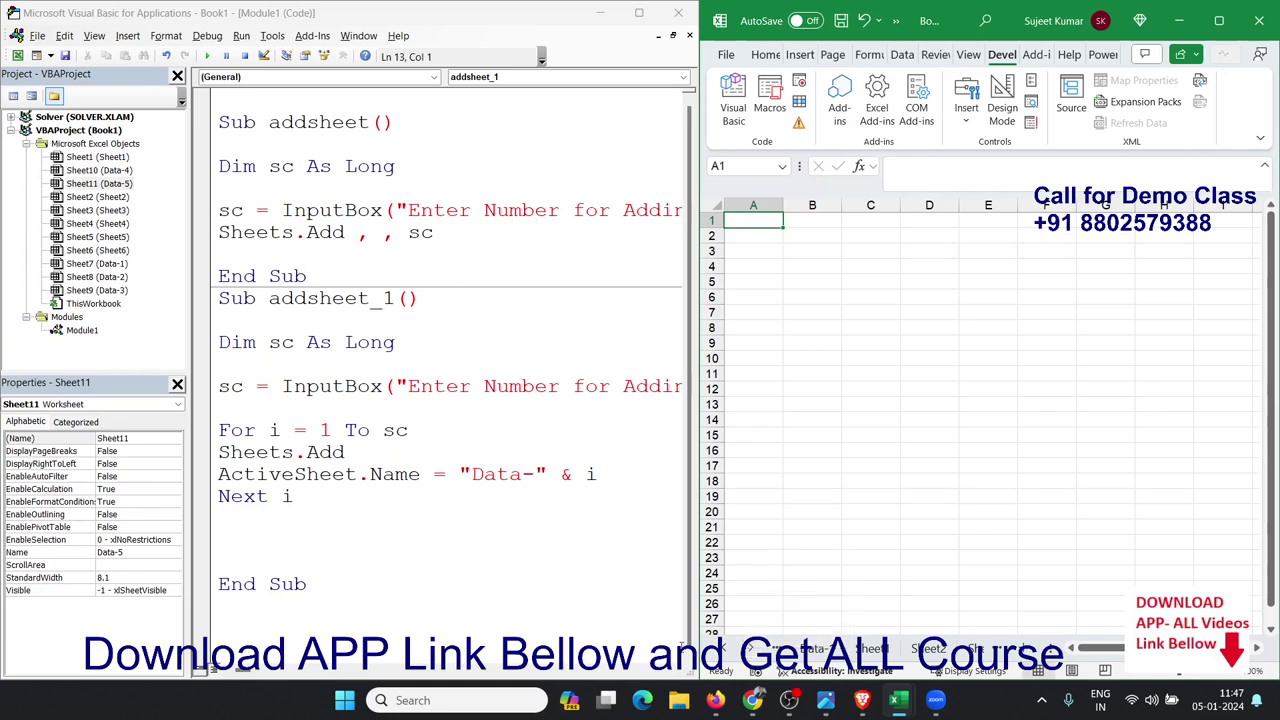
left_click(722, 648)
left_click(722, 648)
left_click(722, 648)
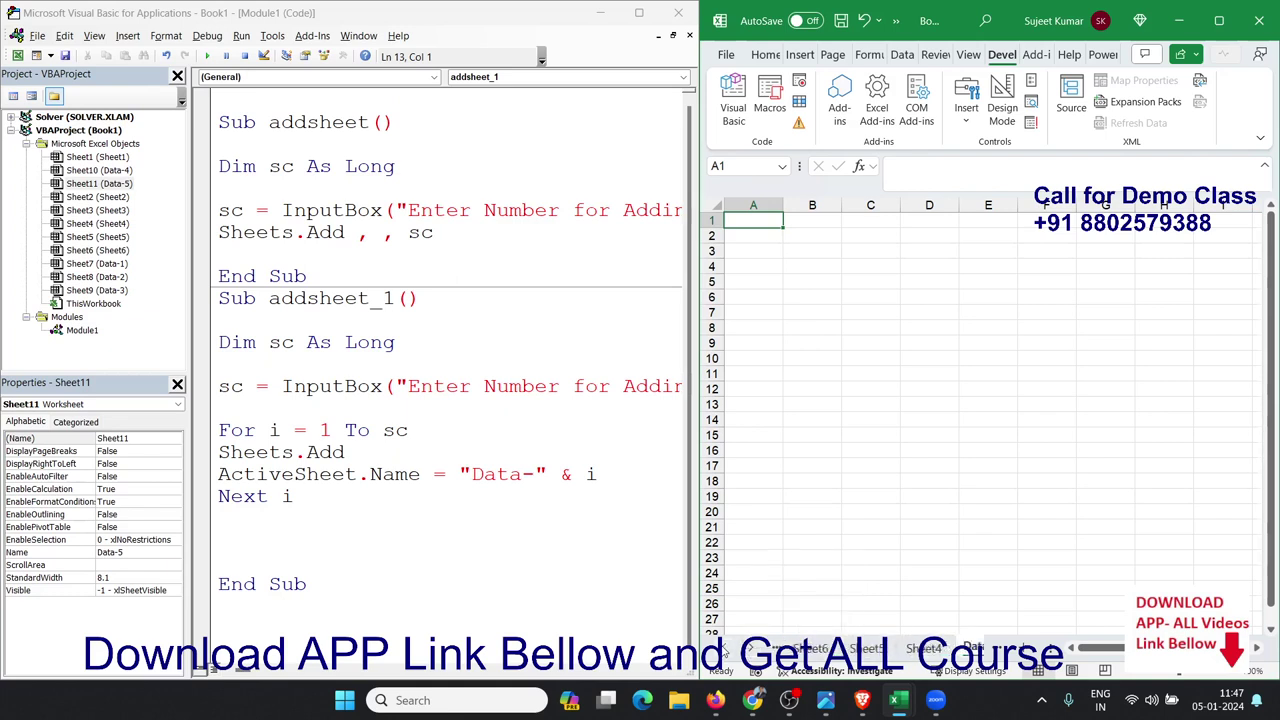
left_click(722, 648)
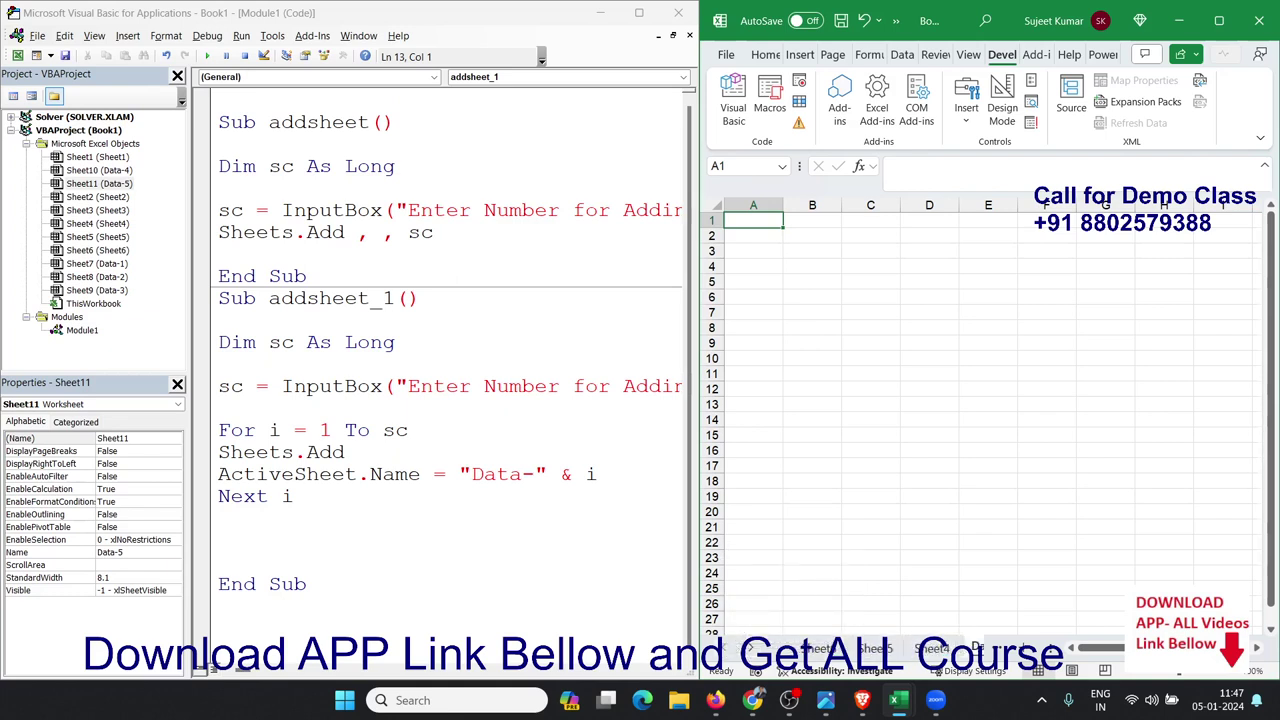
key("alt+F11")
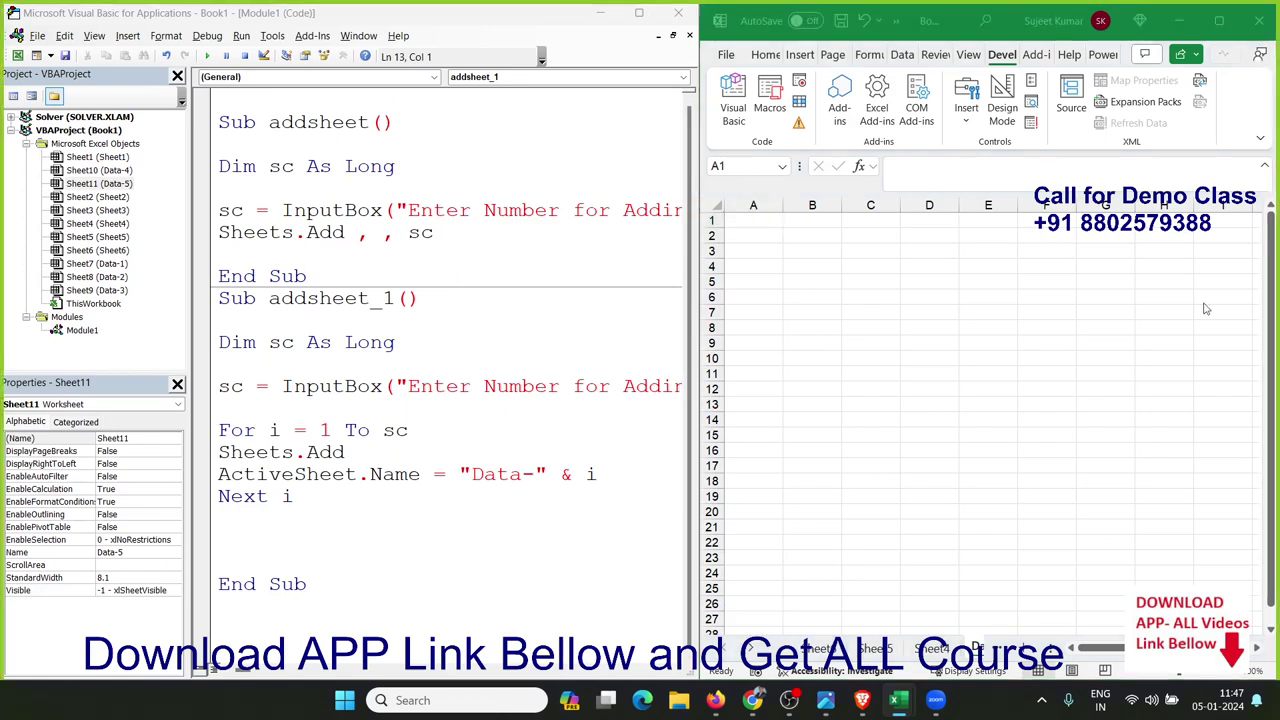
left_click(320, 590)
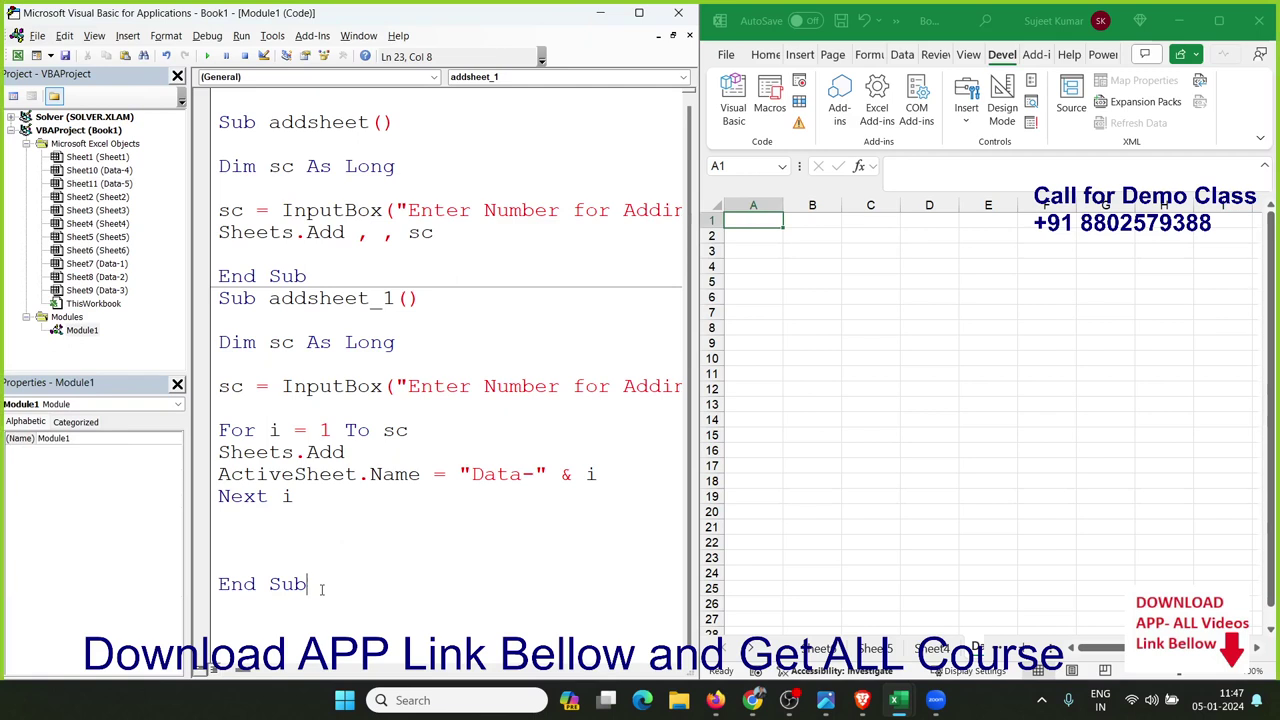
Paste all the module's macro code into Sheet1 starting at cell C1.
mouse_move(321, 589)
left_mouse_down()
mouse_move(210, 66)
mouse_move(207, 120)
left_mouse_up()
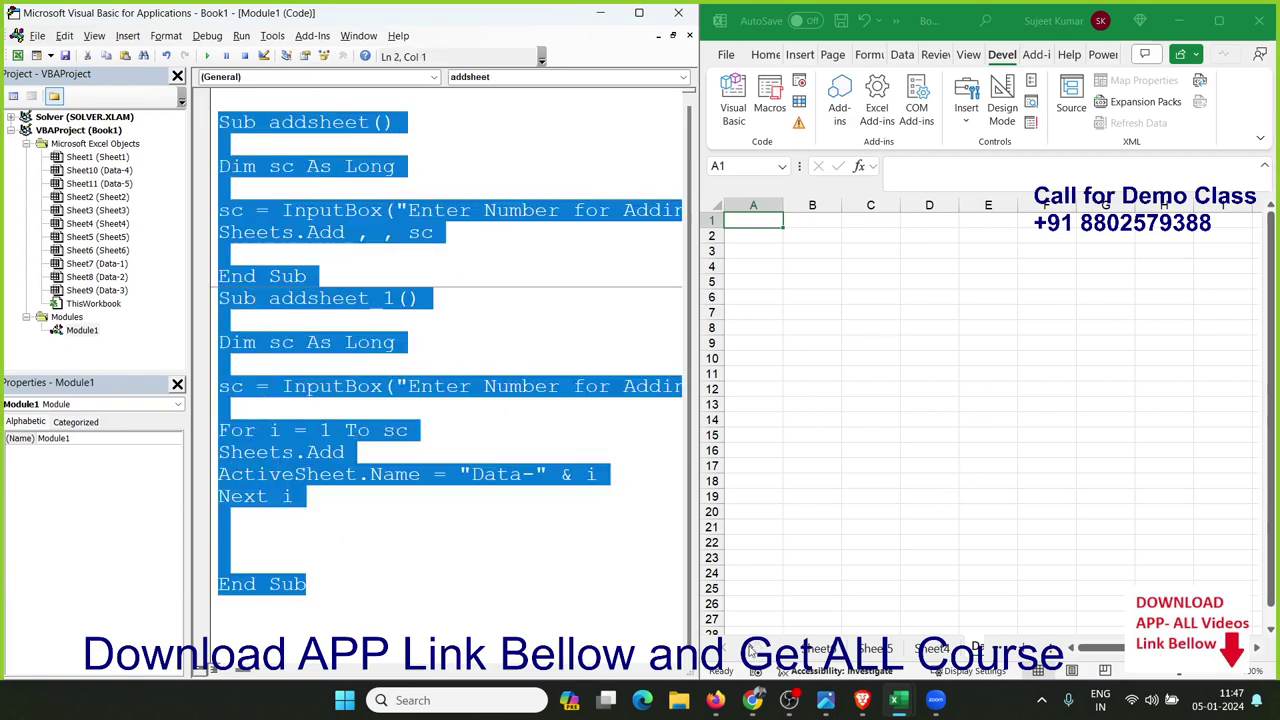
left_click(753, 651)
left_click(750, 649)
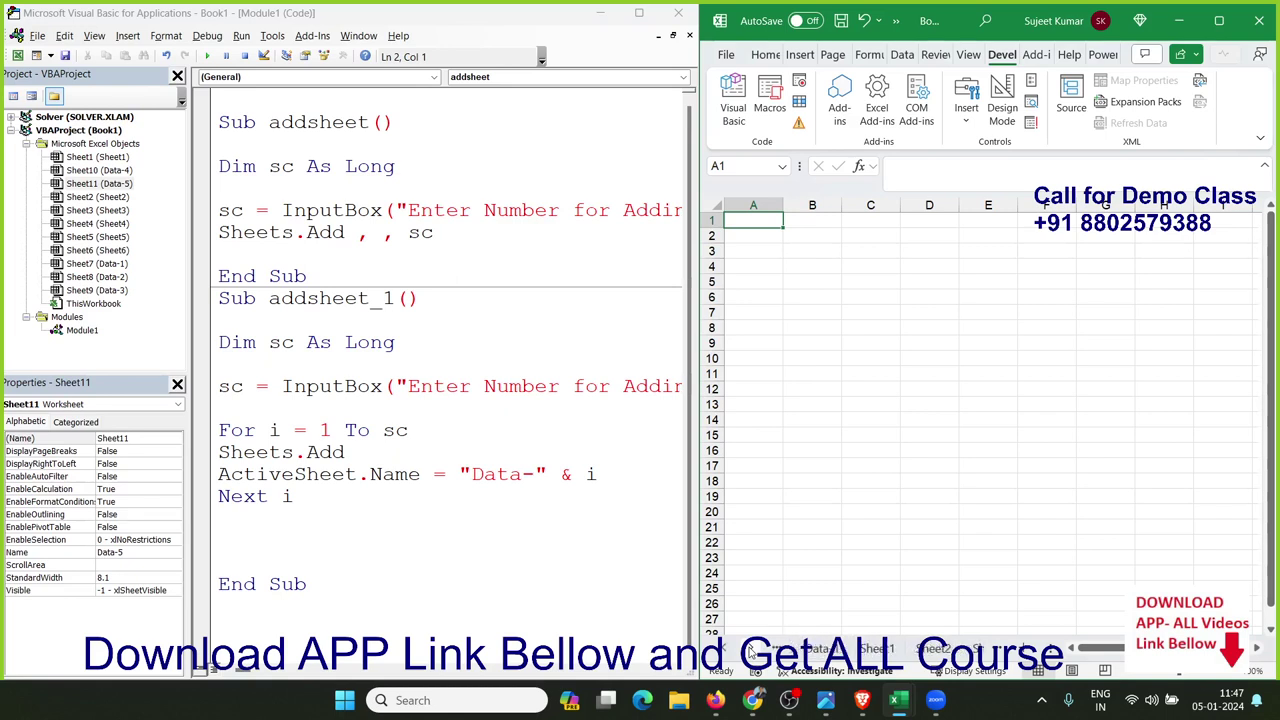
left_click(814, 650)
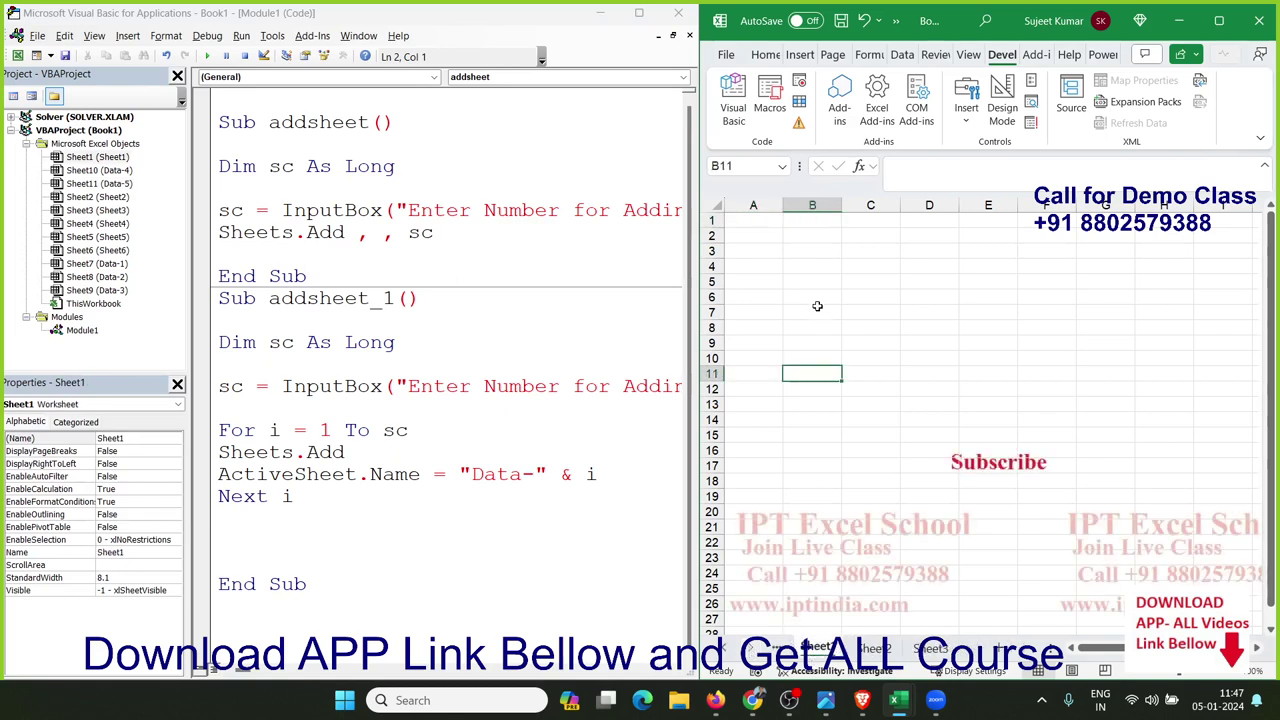
left_click(878, 222)
type("Sub addsheet()  Dim sc As Long  sc = InputBox(\"Enter Number for Adding Sheet\") Sheets.Add , , sc  End Sub Sub addsheet_1()  Dim sc As Long  sc = InputBox(\"Enter Number for Adding Sheet\")  For i = 1 To sc Sheets.Add ActiveSheet.Name = \"Data-\" & i Next i    End Sub")
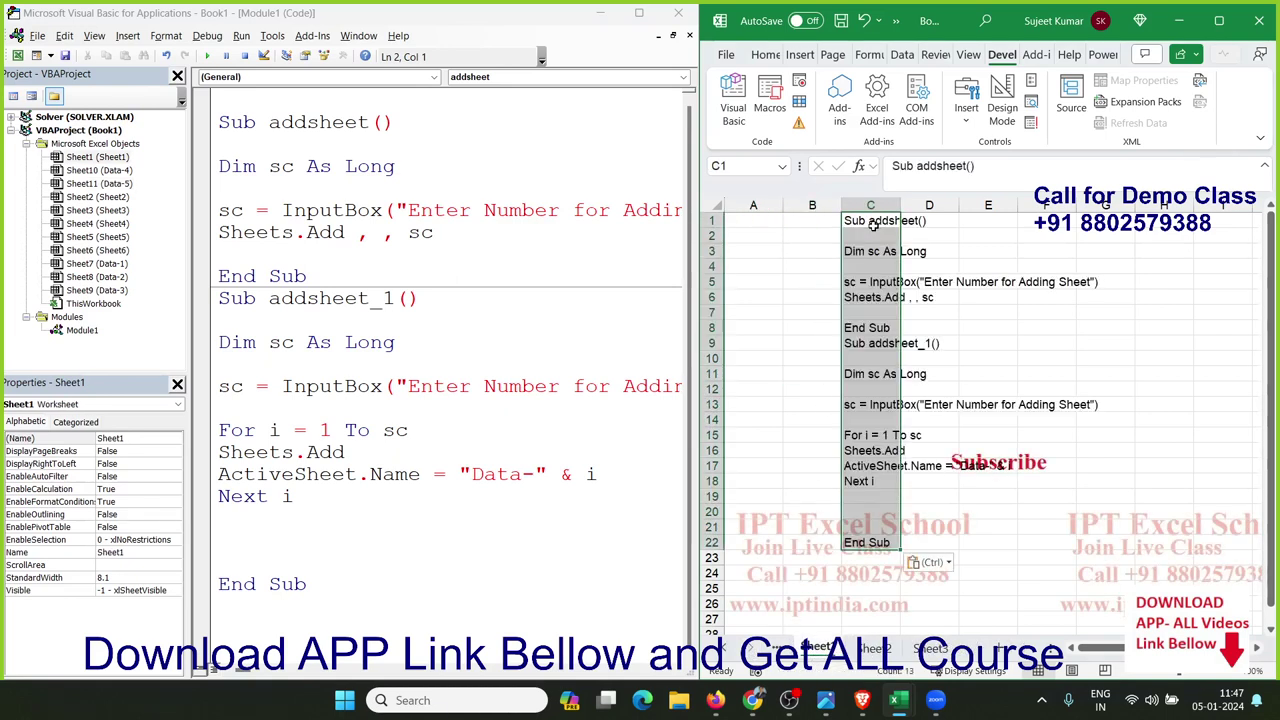